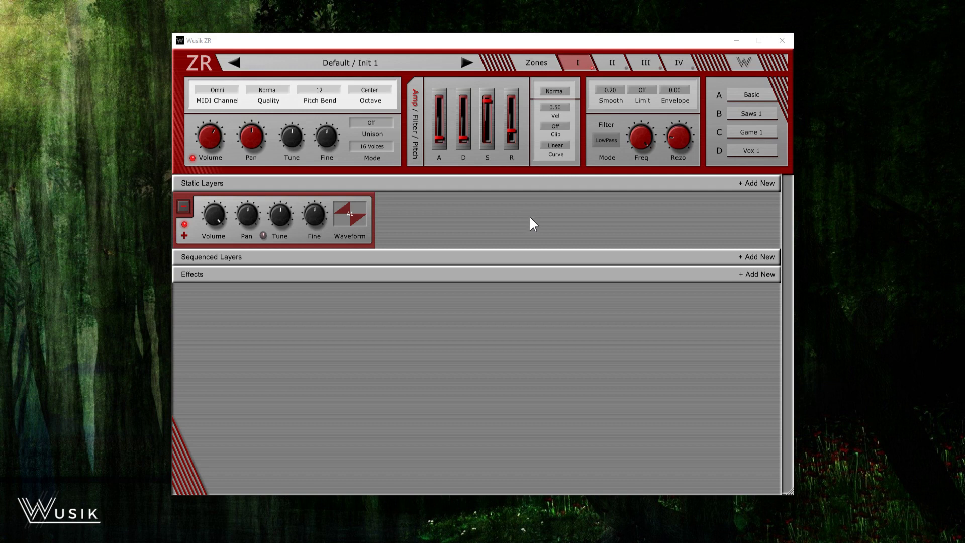
Look over the Filter and Amp envelope pages and the list of available programs
mouse_move(662, 140)
click(419, 146)
click(415, 98)
click(352, 59)
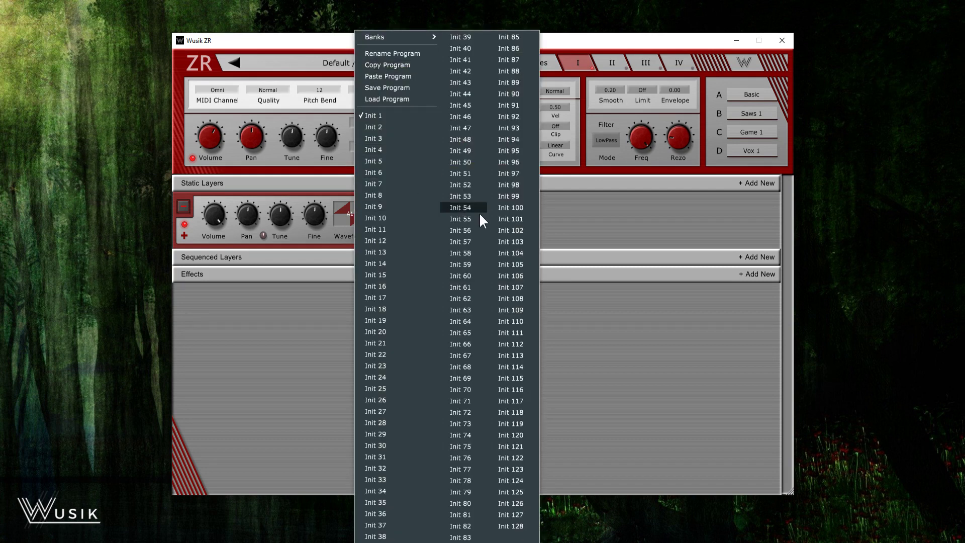
click(605, 212)
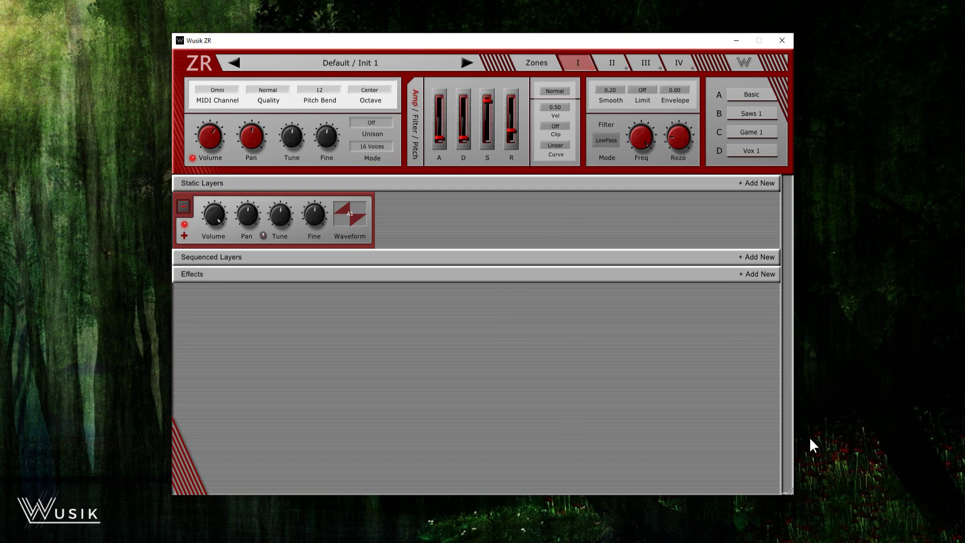
Enlarge the synth window vertically and reposition it higher on the desktop
mouse_move(789, 494)
mouse_down()
mouse_move(818, 356)
mouse_move(812, 269)
mouse_move(771, 408)
mouse_move(779, 509)
mouse_move(799, 505)
mouse_up()
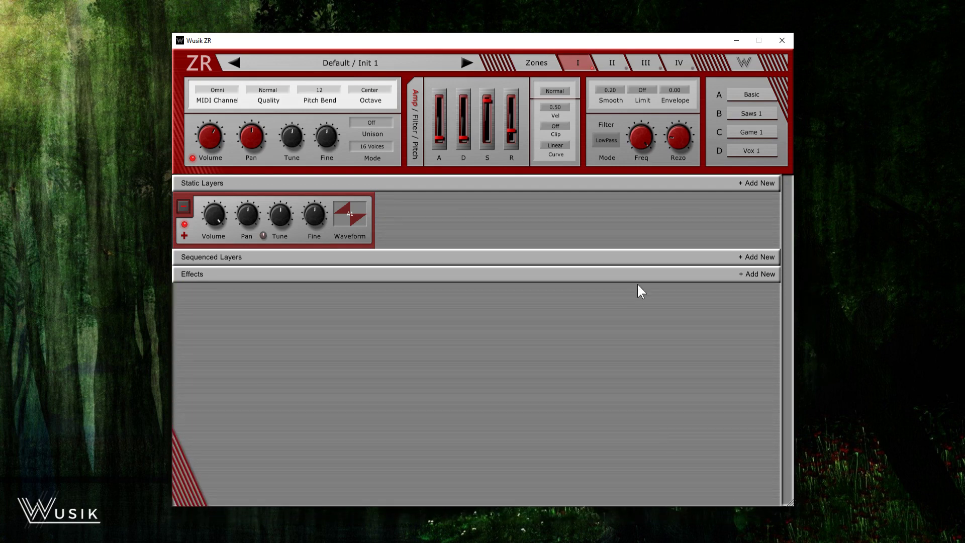
mouse_move(790, 504)
mouse_down()
mouse_move(758, 255)
mouse_move(759, 508)
mouse_move(779, 529)
mouse_move(779, 512)
mouse_up()
drag(492, 40, 495, 25)
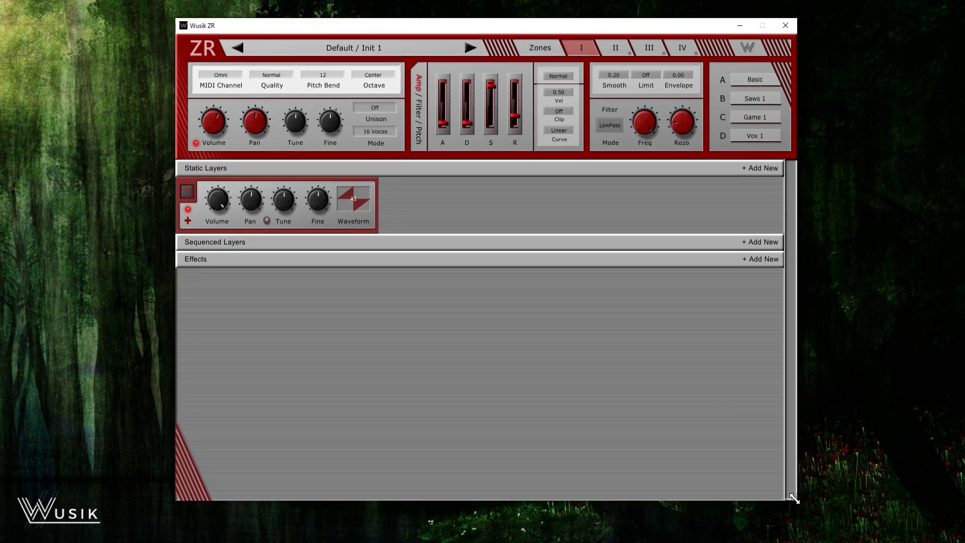
drag(788, 500, 788, 520)
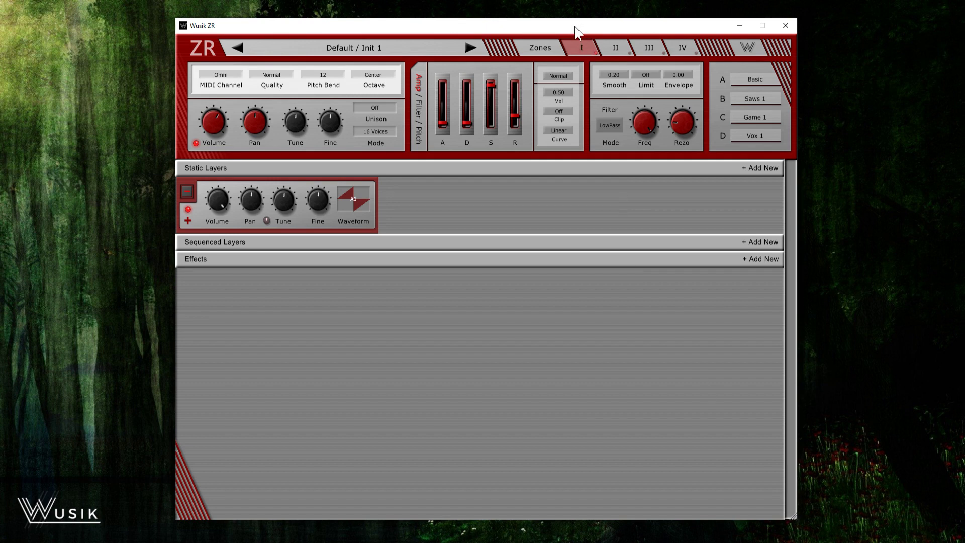
drag(574, 20, 575, 24)
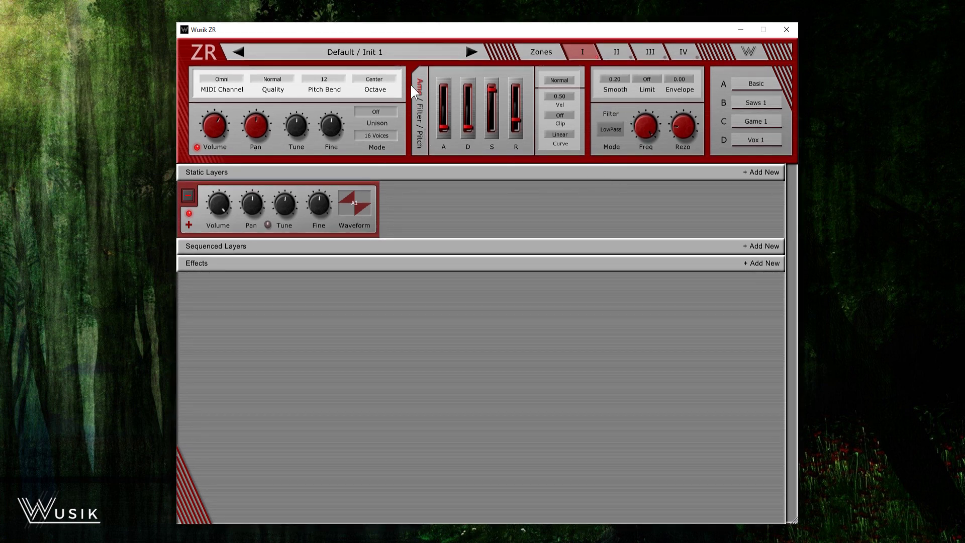
Review the Audio/Midi Settings and save them
click(748, 50)
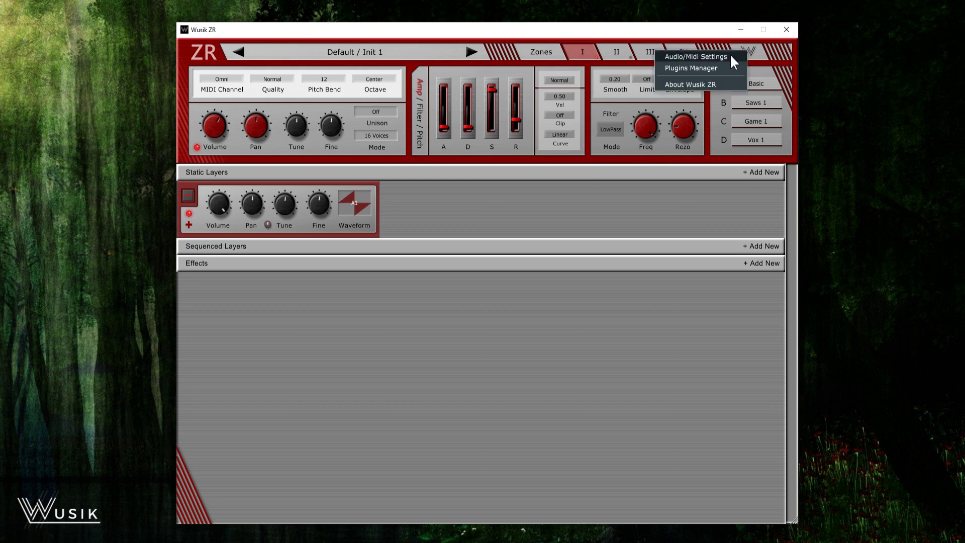
click(700, 56)
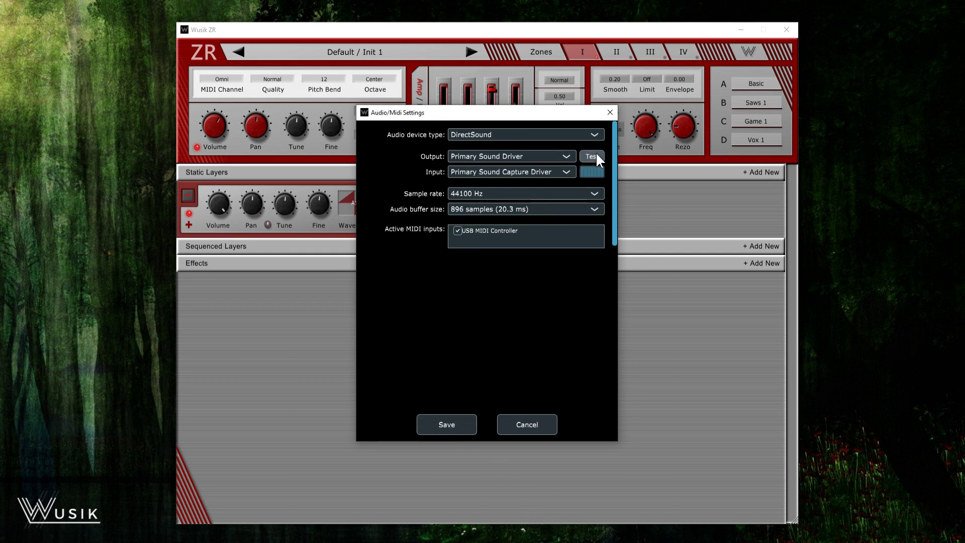
click(453, 423)
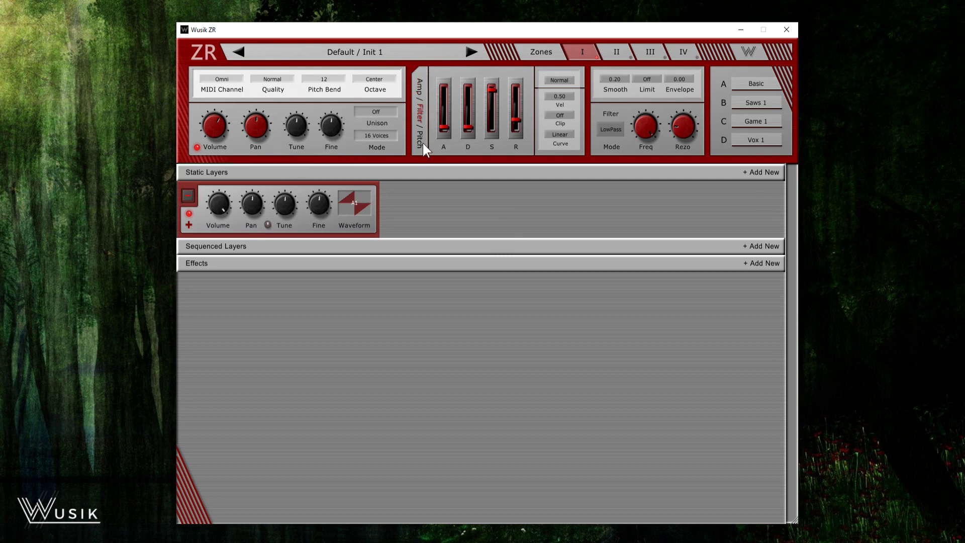
Show the Amp envelope page and view the wave banks available for slot A
click(424, 90)
click(762, 84)
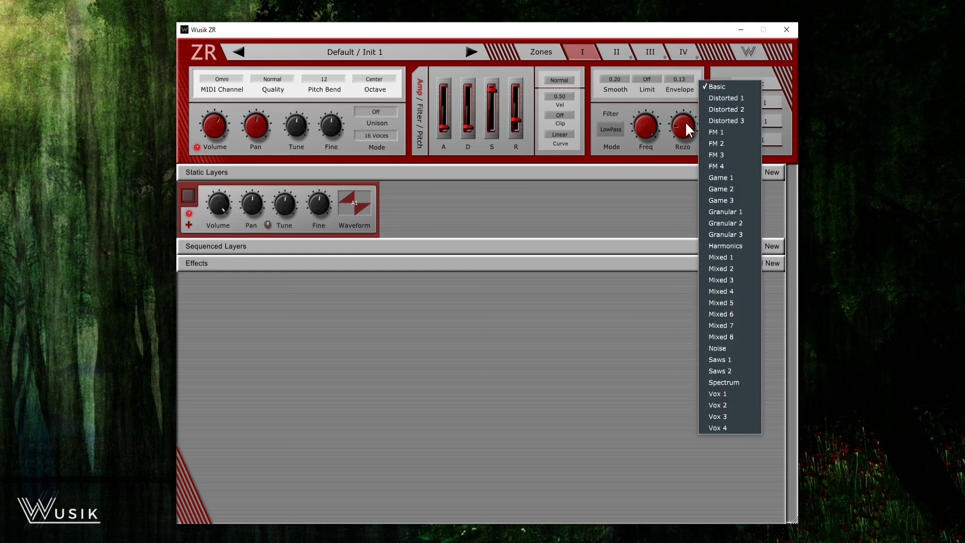
click(612, 208)
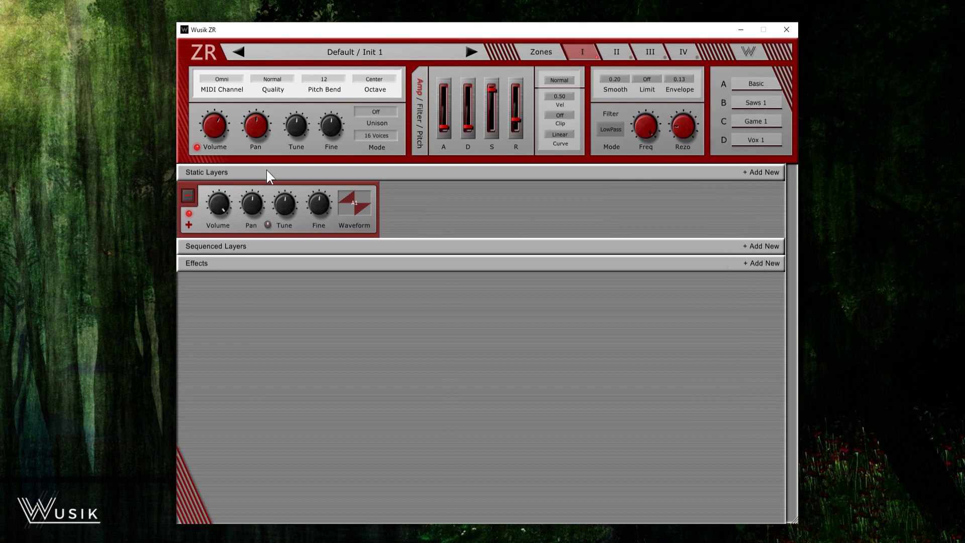
Remove the existing static layer and add a new sequenced layer
click(185, 195)
key(Return)
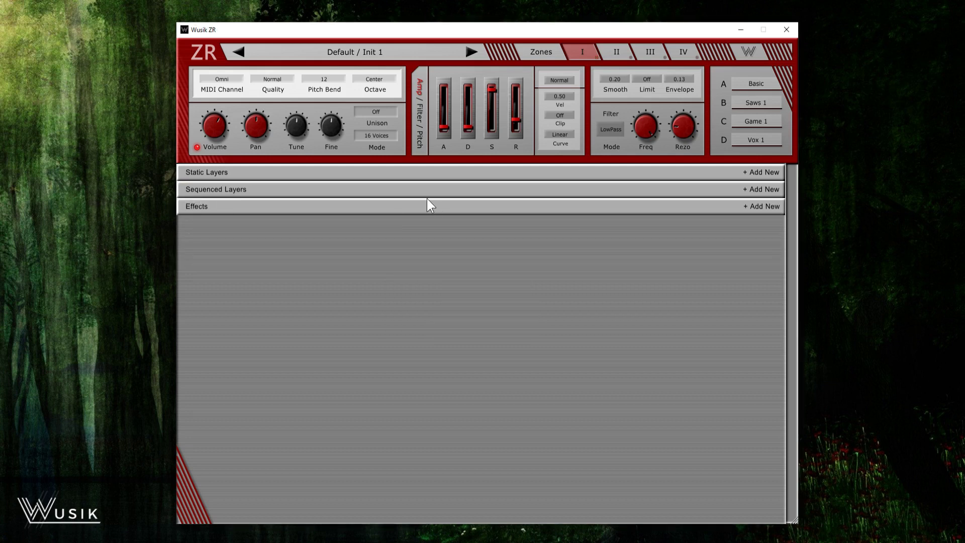
click(424, 191)
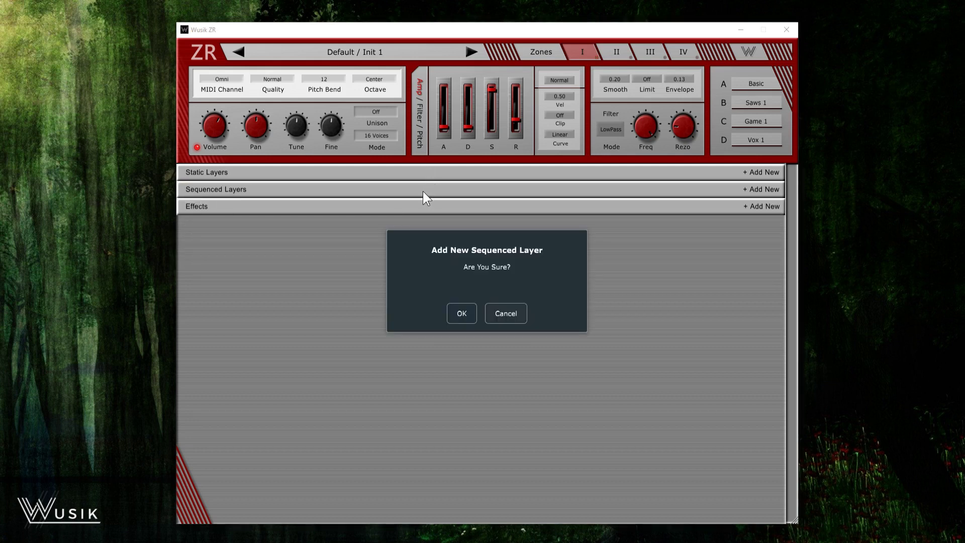
click(460, 309)
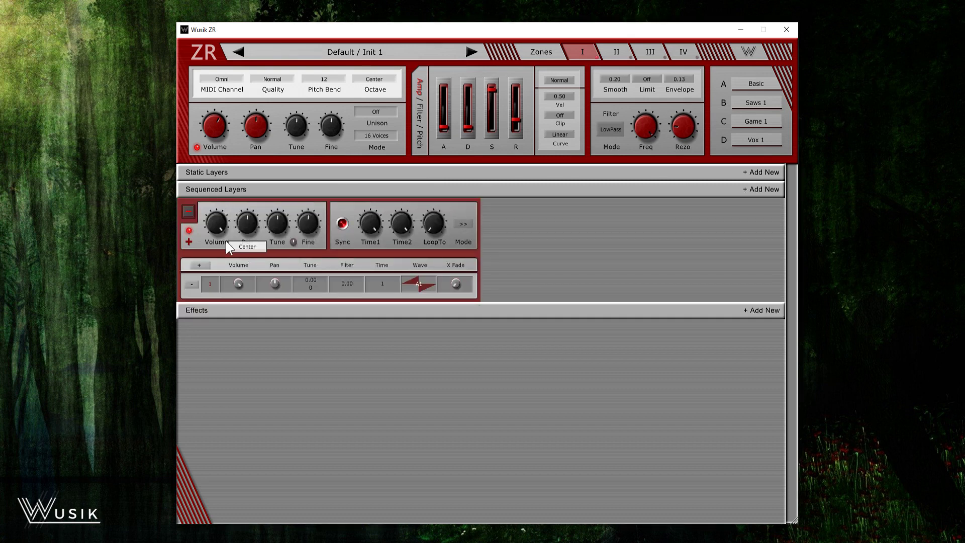
Add two more steps to the sequenced layer
click(204, 264)
key(Return)
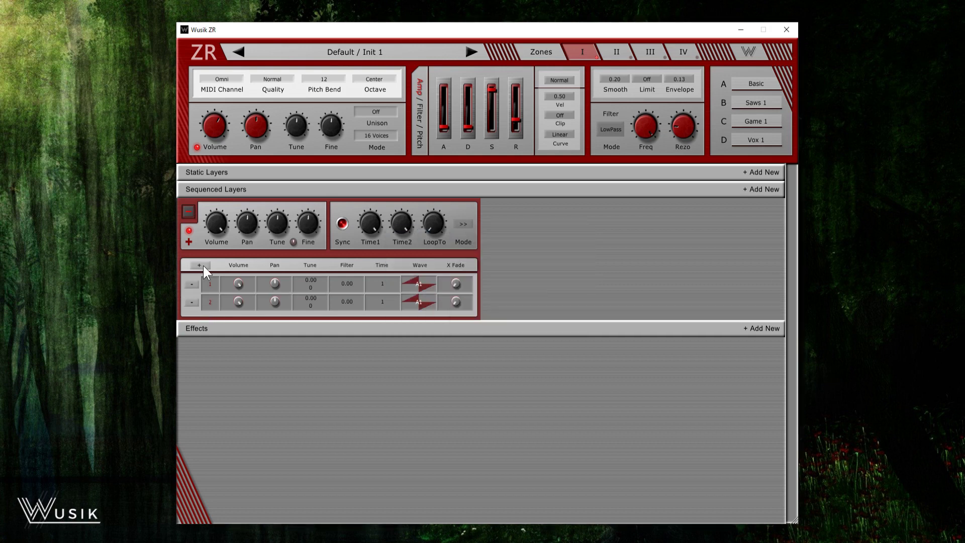
click(203, 265)
key(Return)
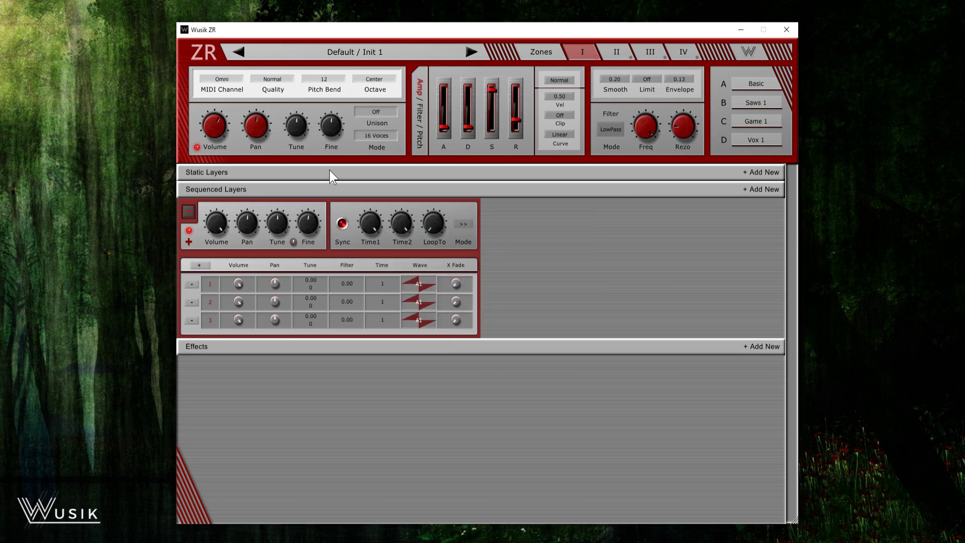
Add three new static layers
click(330, 172)
key(Return)
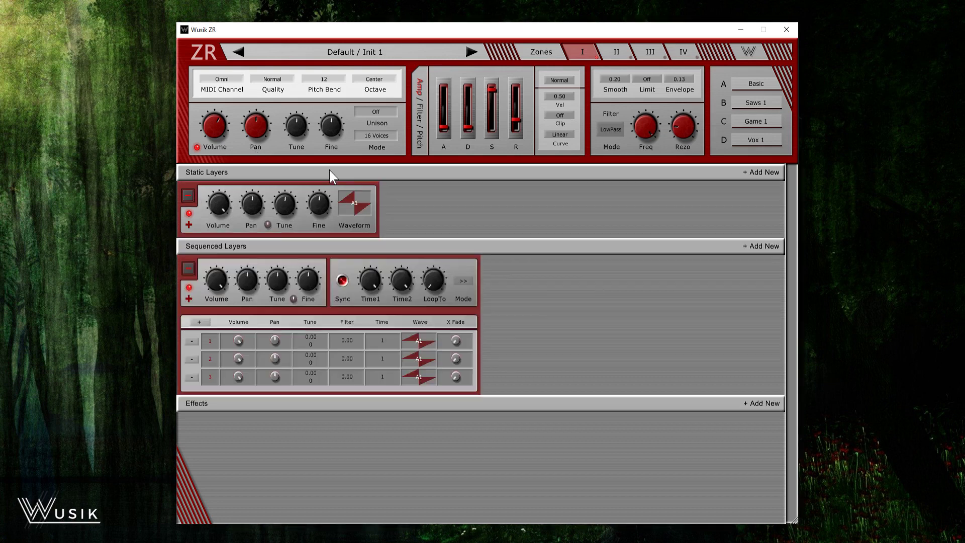
click(470, 178)
key(Return)
click(478, 174)
key(Return)
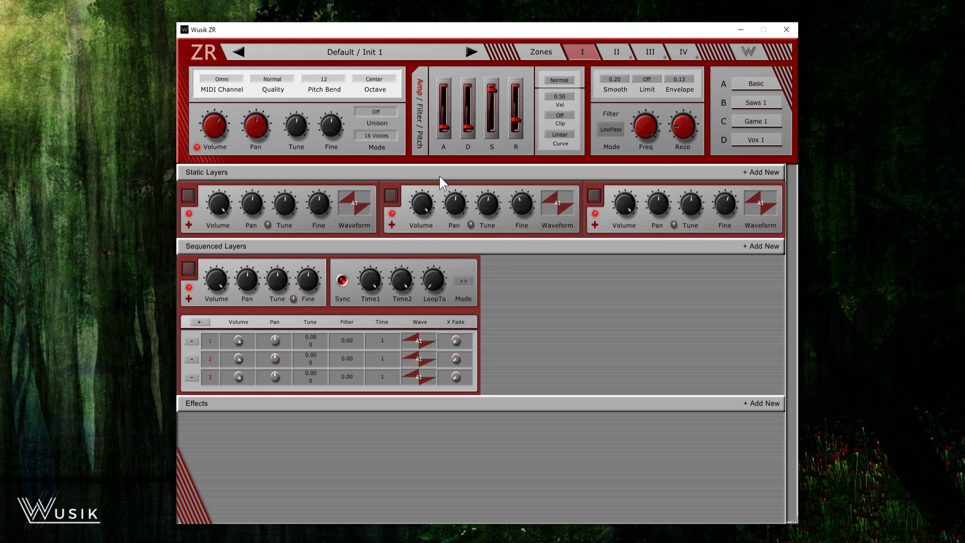
Set the first static layer's waveform to C3 and turn off Auto Close On Selection in the Waveform Selector
click(354, 201)
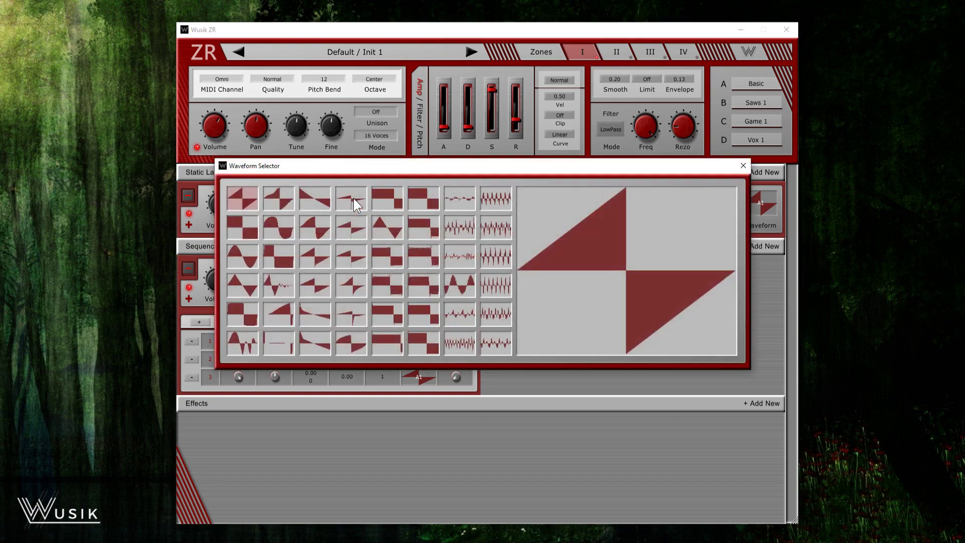
click(393, 255)
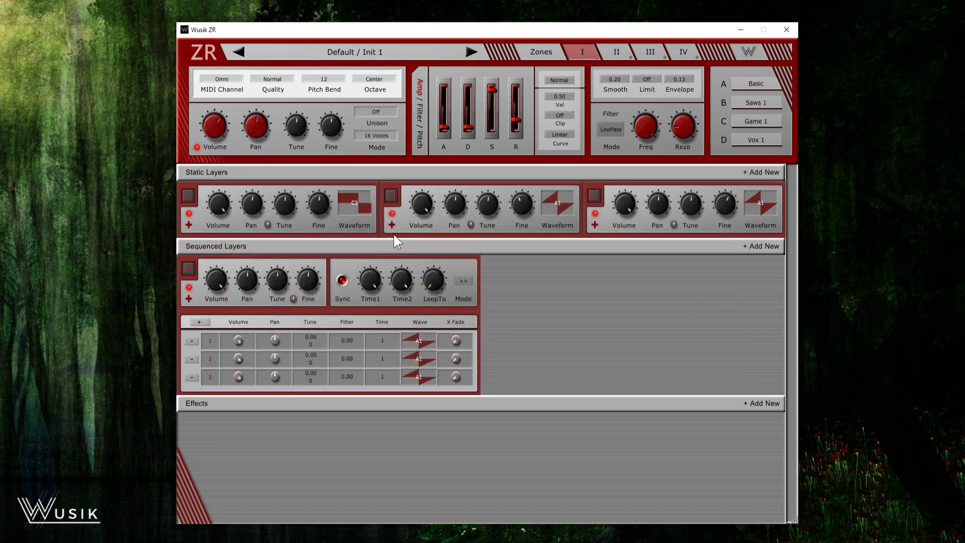
click(354, 203)
right_click(397, 268)
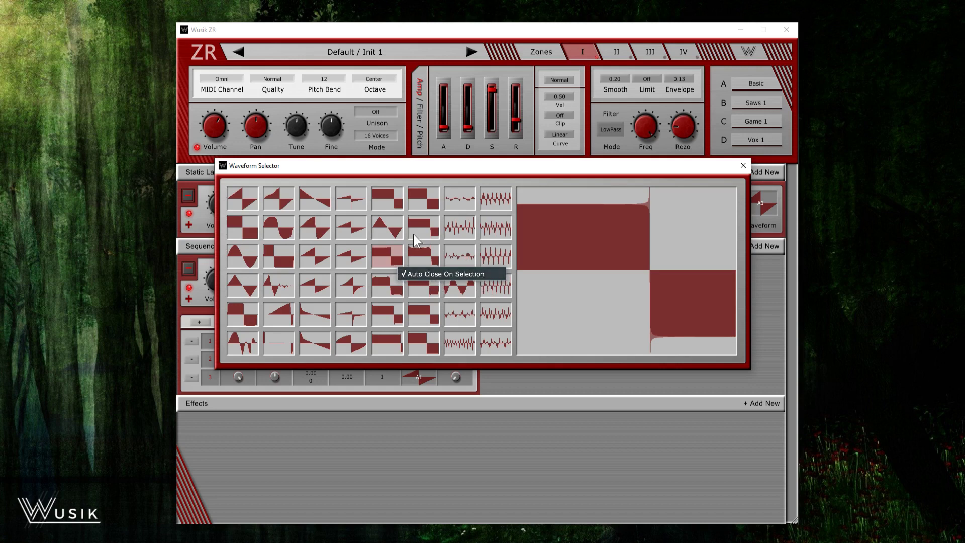
click(454, 273)
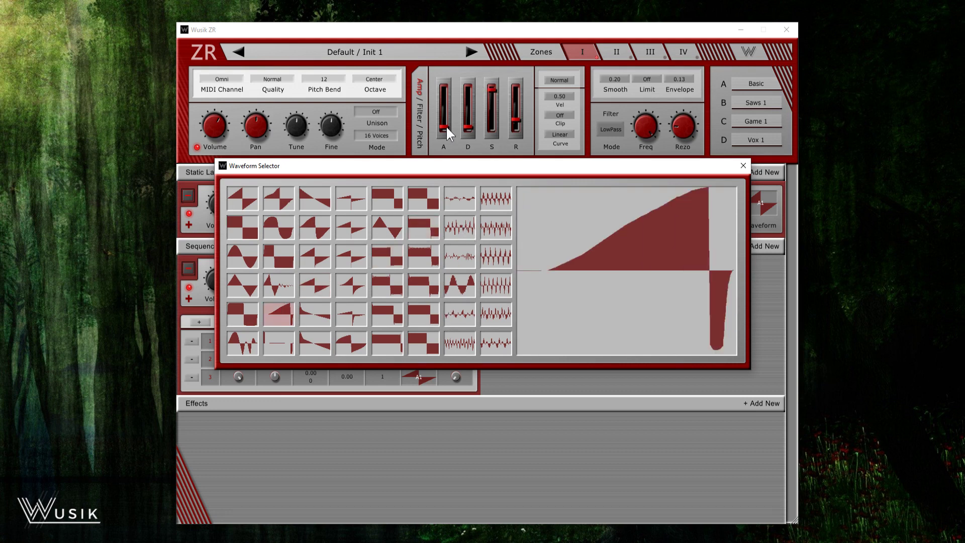
Try several waveforms for the first static layer, settle on D12, and close the Waveform Selector
click(465, 265)
click(499, 308)
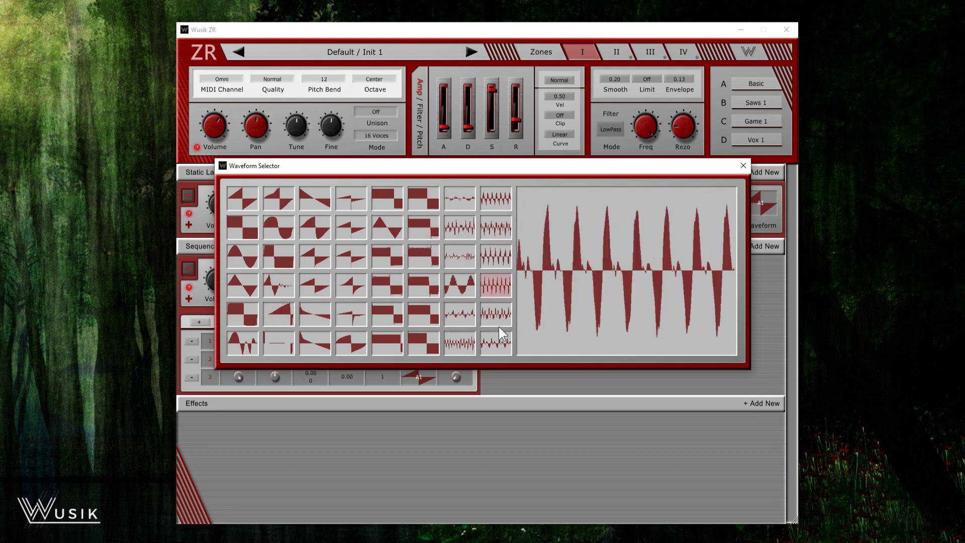
click(503, 344)
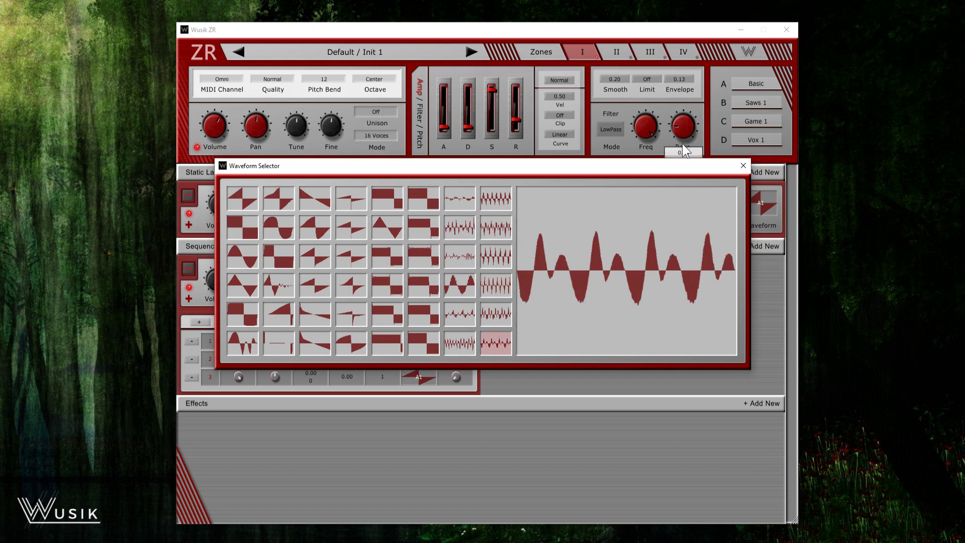
click(744, 165)
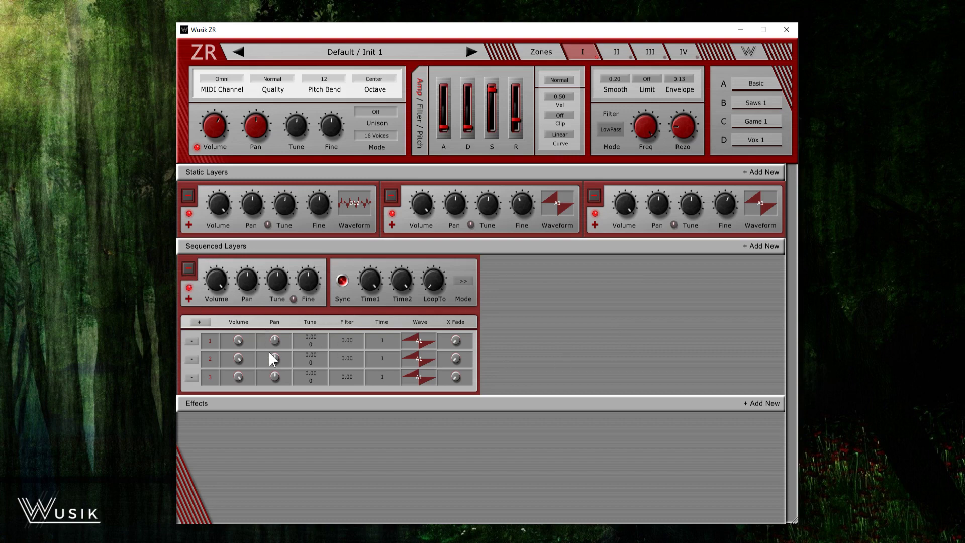
Turn Auto Close On Selection back on and set the waves of sequence steps 1, 2 and 3 to C10, C11 and C12
click(414, 340)
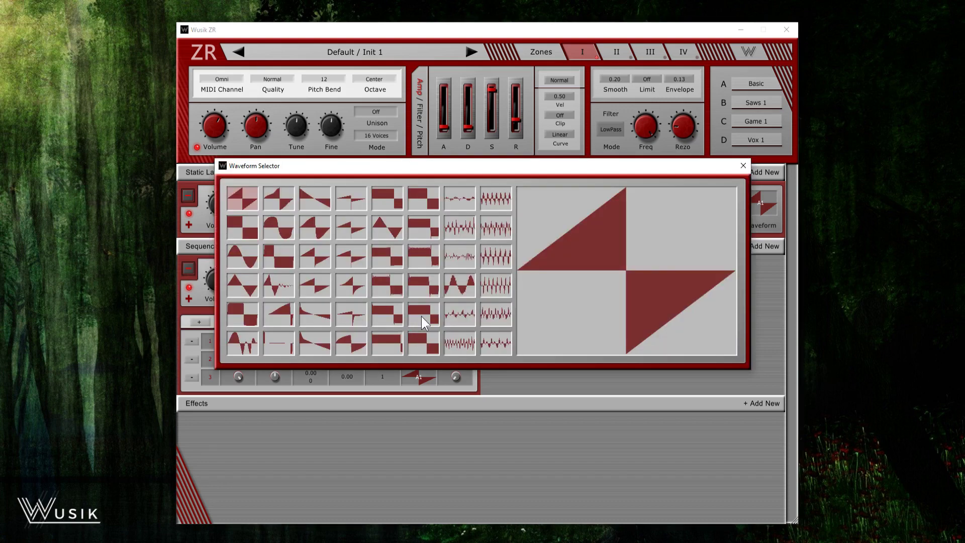
click(423, 317)
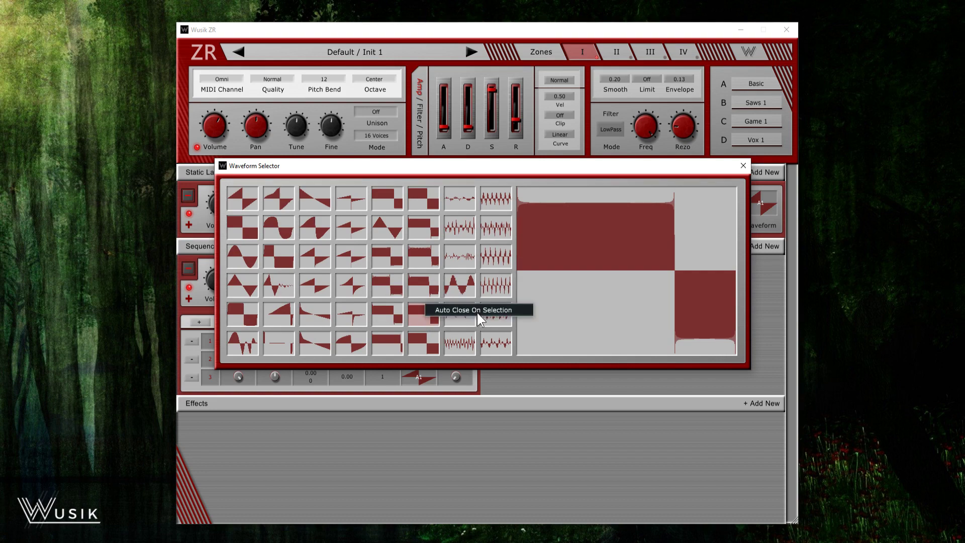
click(412, 264)
click(420, 353)
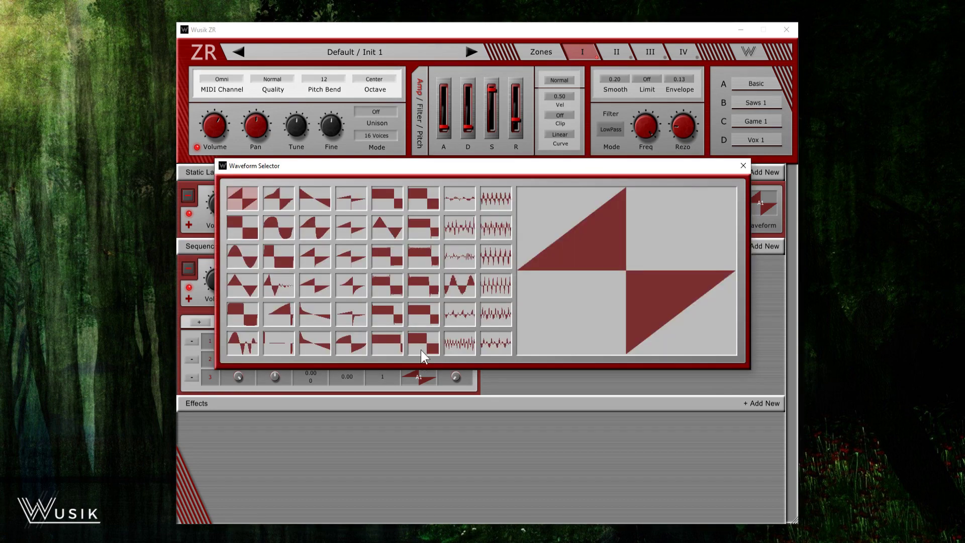
click(420, 316)
click(427, 381)
click(430, 341)
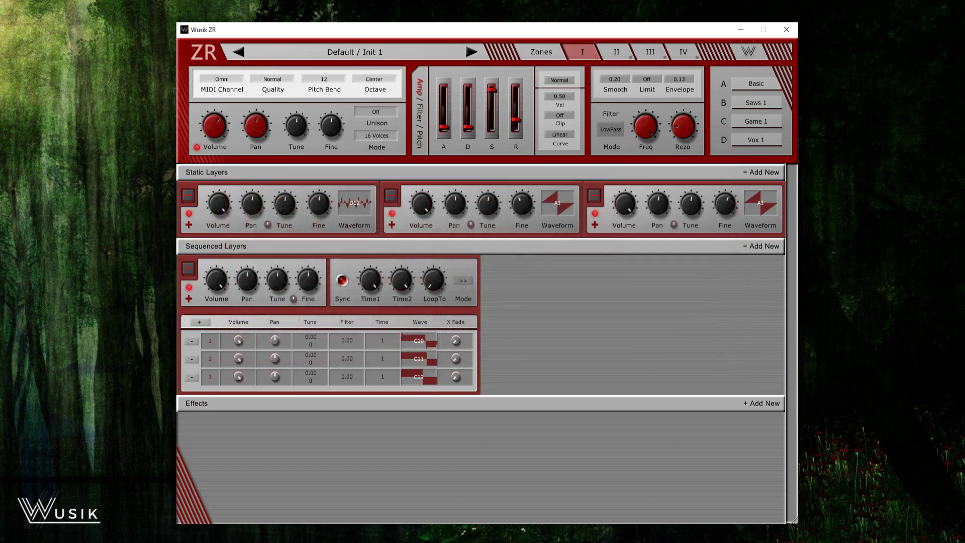
Add the Studio Verb Lite effect to the Effects section
click(432, 404)
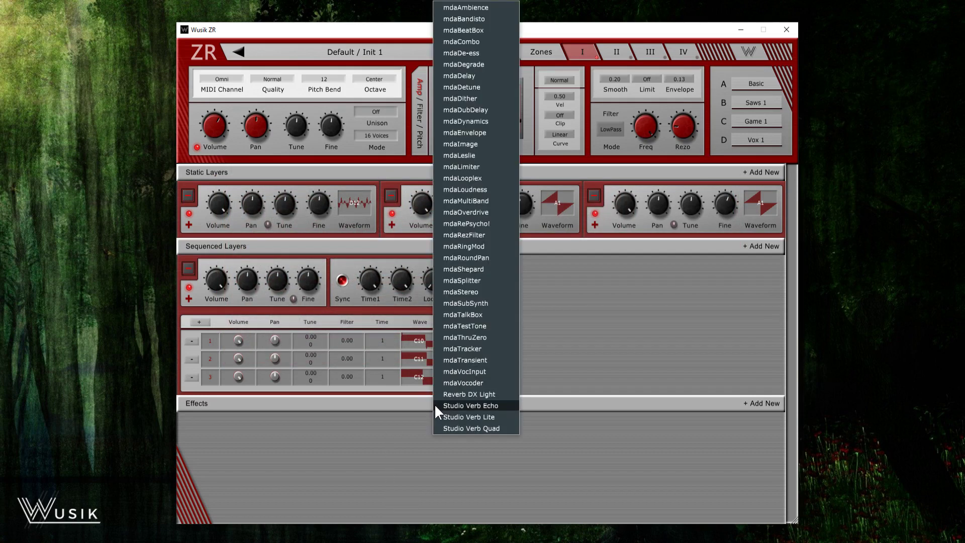
click(480, 417)
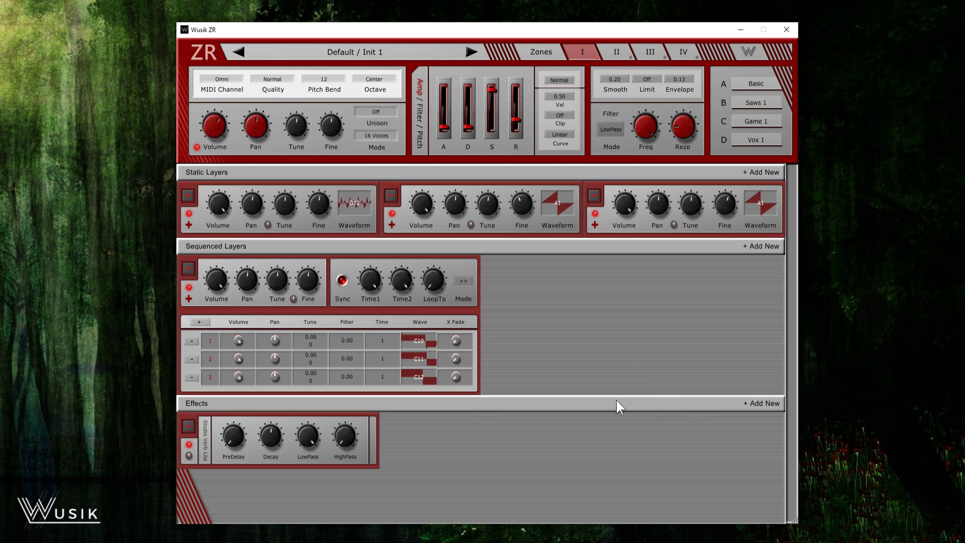
Examine the Plugins Manager's list of plugins and the options offered for Reverb DX Light and mdaVocoder, and close the list
click(749, 52)
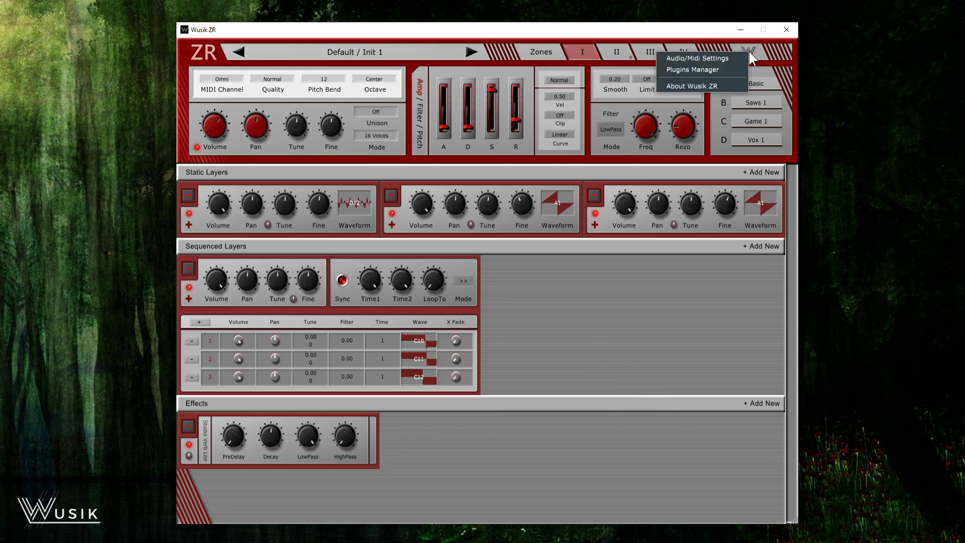
click(692, 69)
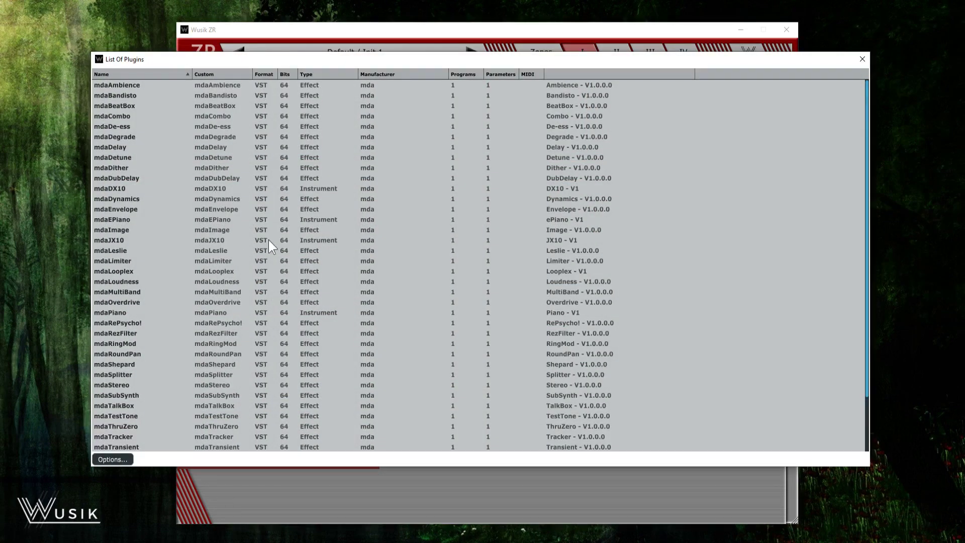
scroll(392, 276, down, 2)
scroll(363, 275, up, 2)
scroll(414, 301, down, 2)
scroll(296, 261, up, 2)
scroll(281, 162, down, 2)
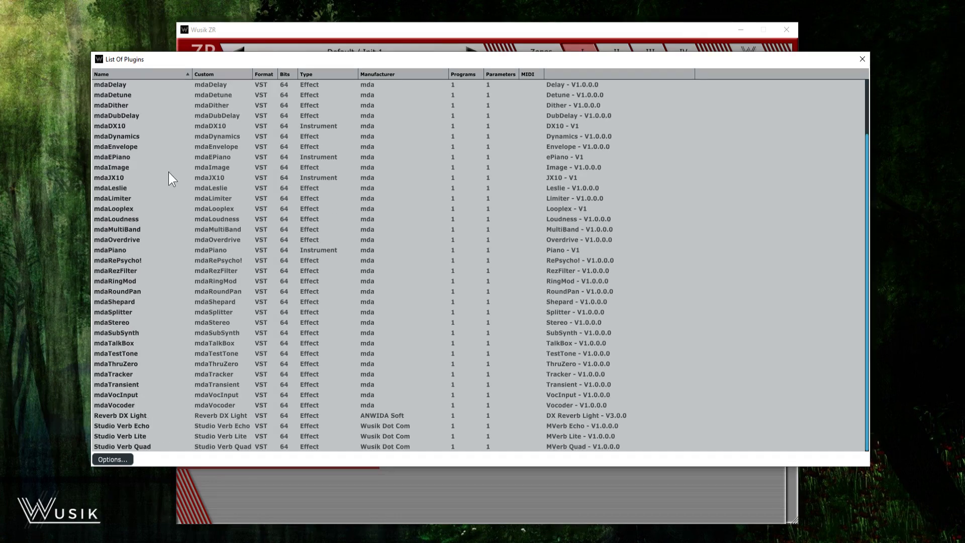
scroll(219, 261, up, 2)
scroll(221, 263, down, 2)
right_click(366, 416)
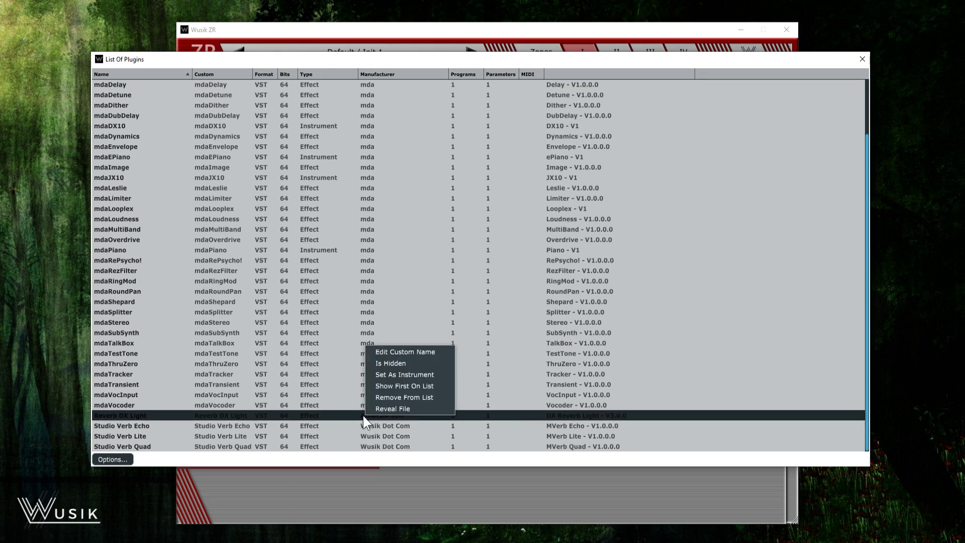
click(363, 416)
right_click(343, 402)
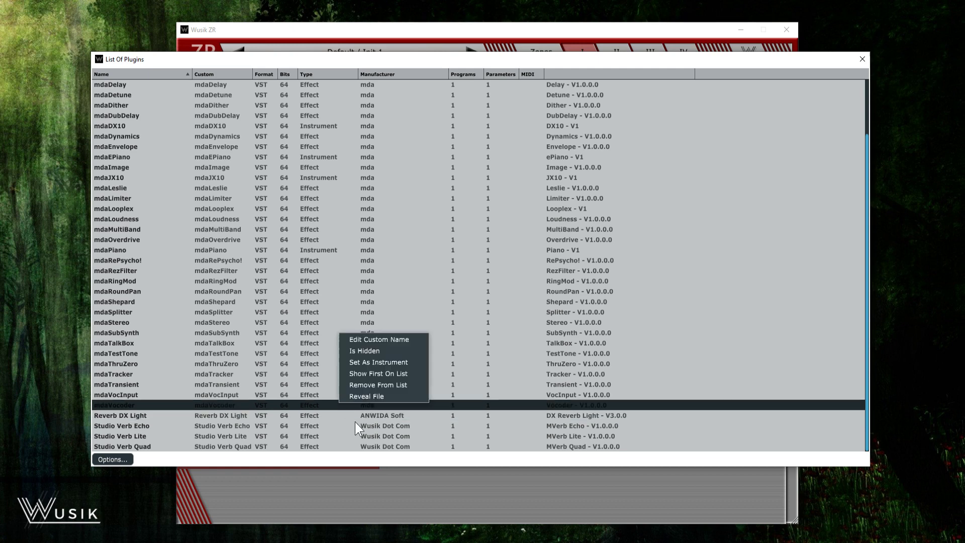
click(343, 414)
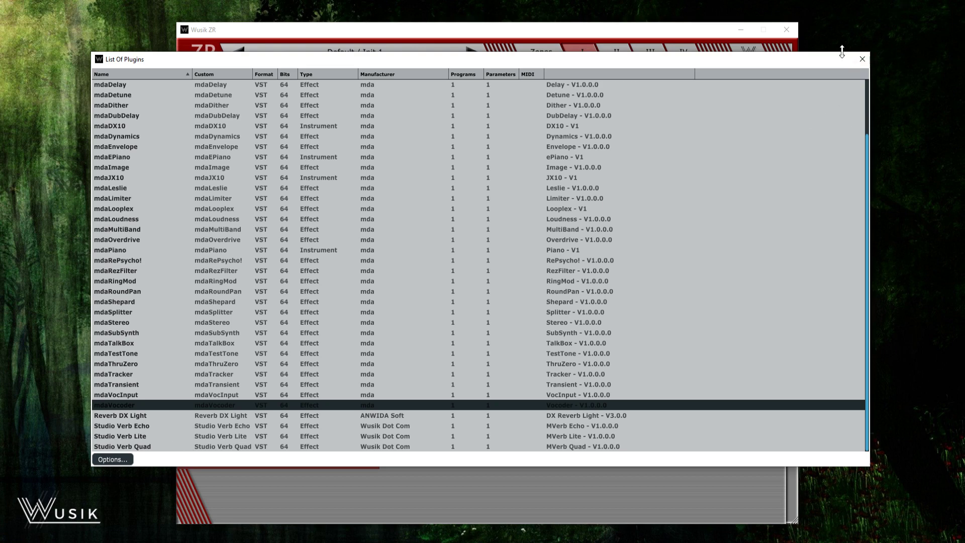
click(862, 59)
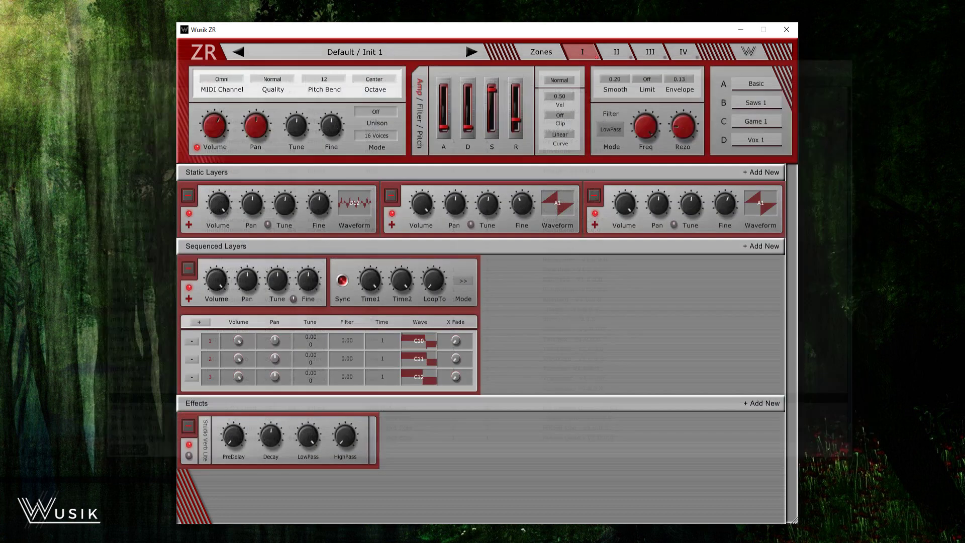
Add the Studio Verb Quad effect to the Effects section, and view preset Init 2 before returning to Init 1
click(427, 403)
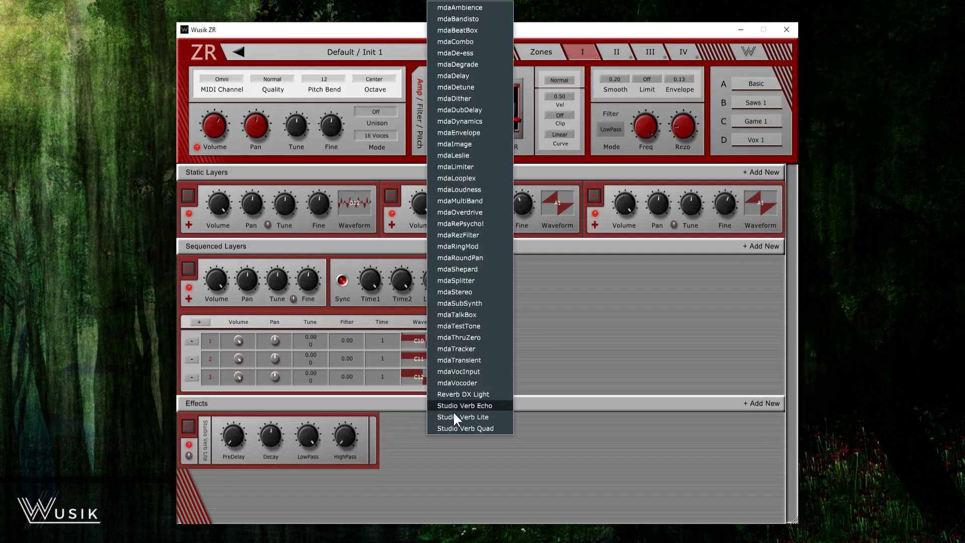
click(472, 430)
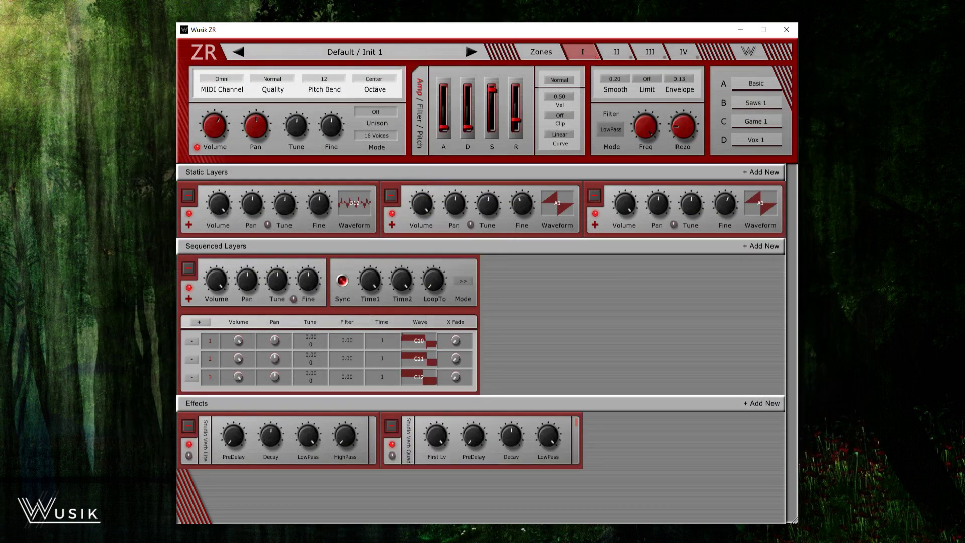
click(471, 52)
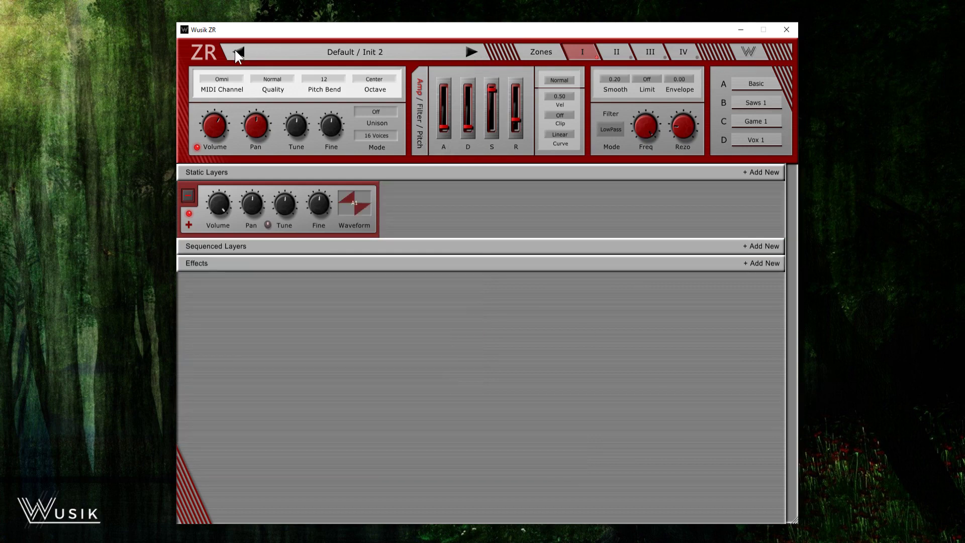
click(238, 53)
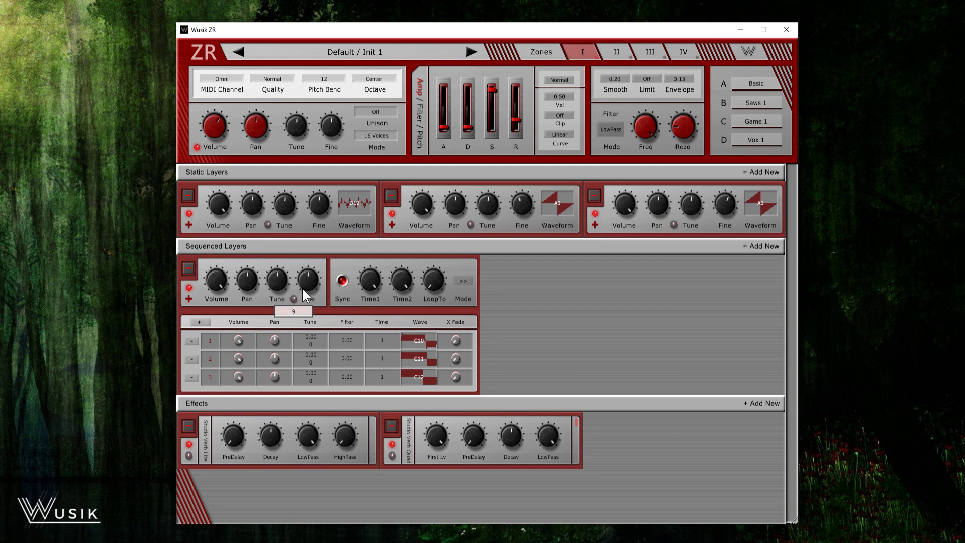
Switch the envelope section to Pitch and review the volume boost options of the second static layer
click(421, 143)
click(392, 226)
right_click(391, 224)
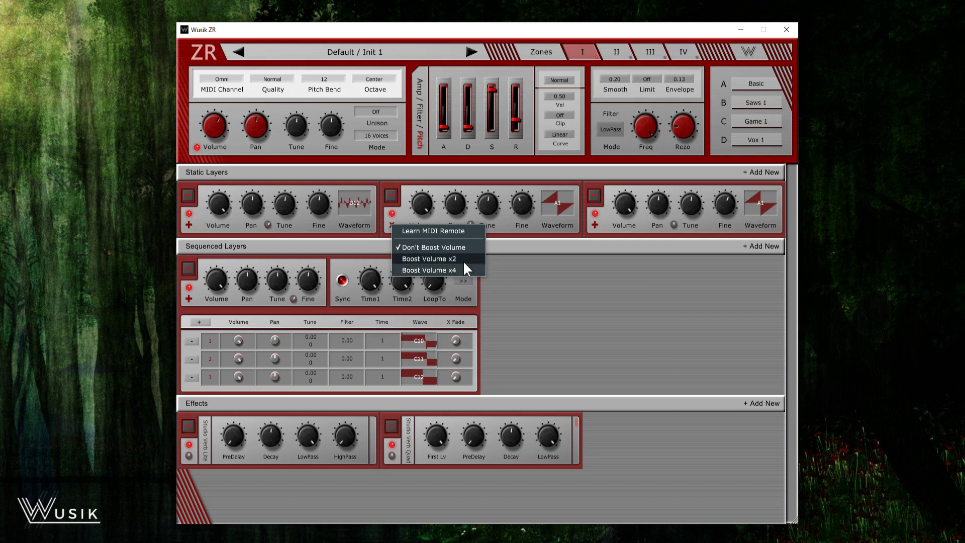
click(525, 284)
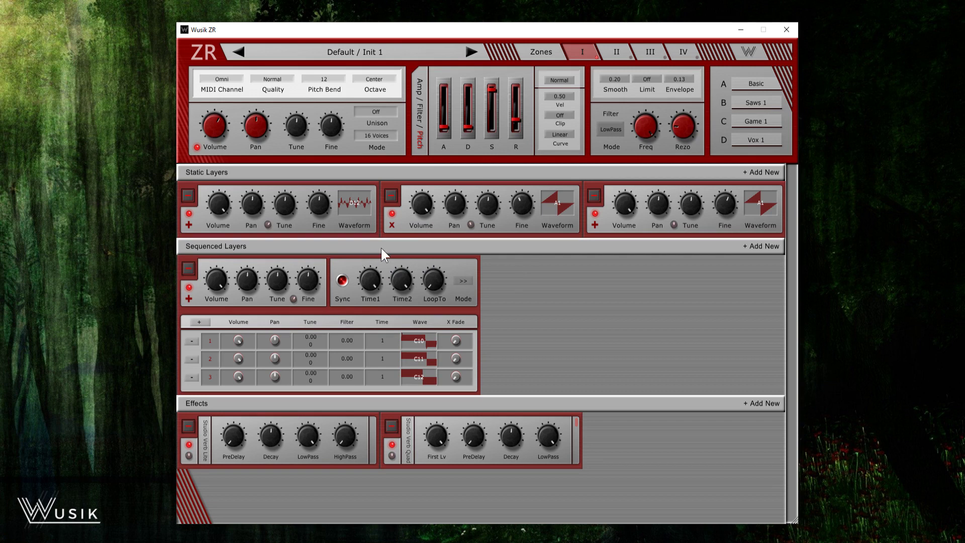
right_click(392, 225)
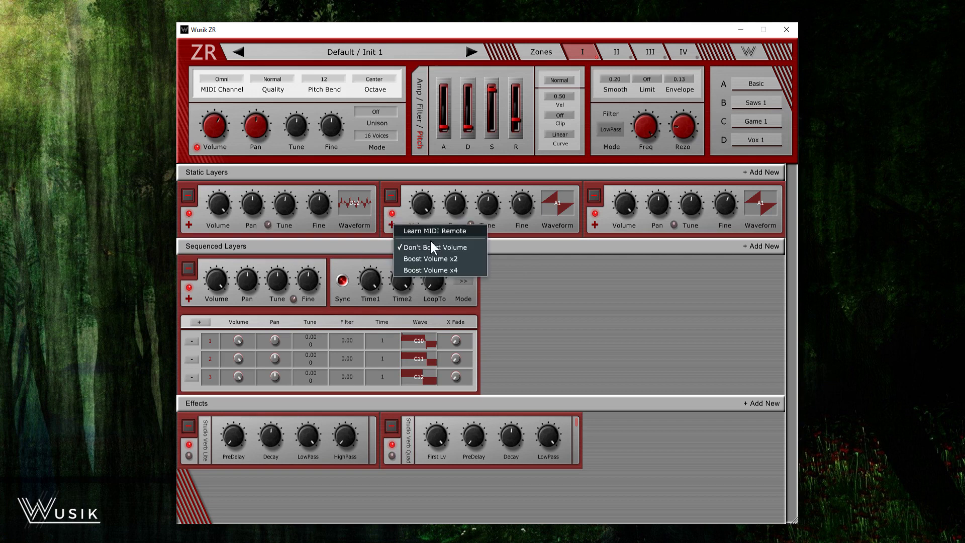
click(493, 260)
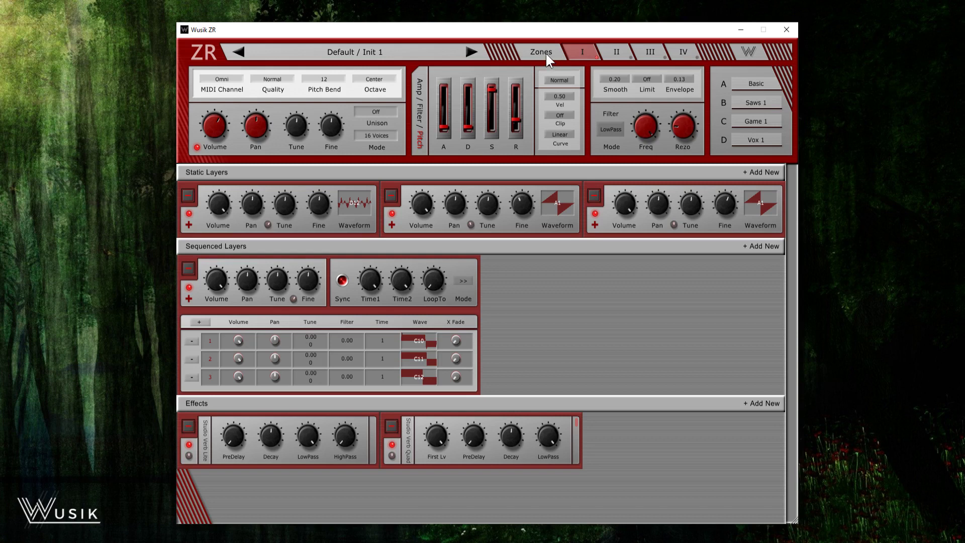
Look through the layer sections of zones II, III and IV and return to zone I
click(616, 52)
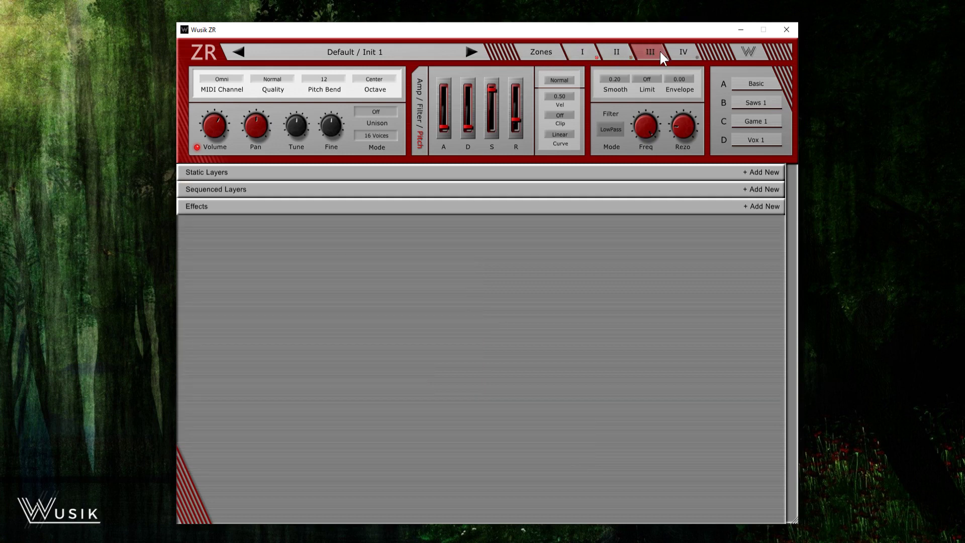
click(593, 52)
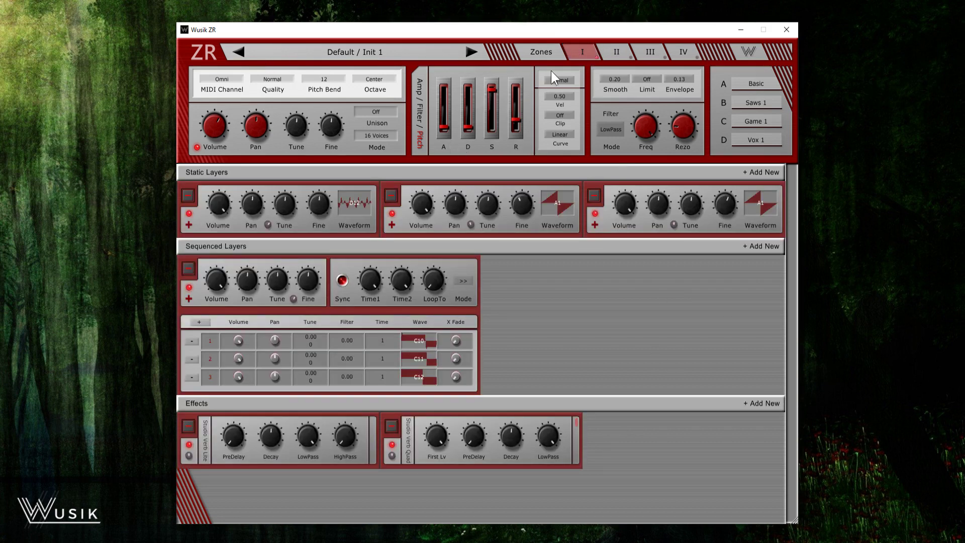
click(617, 54)
click(662, 56)
click(682, 54)
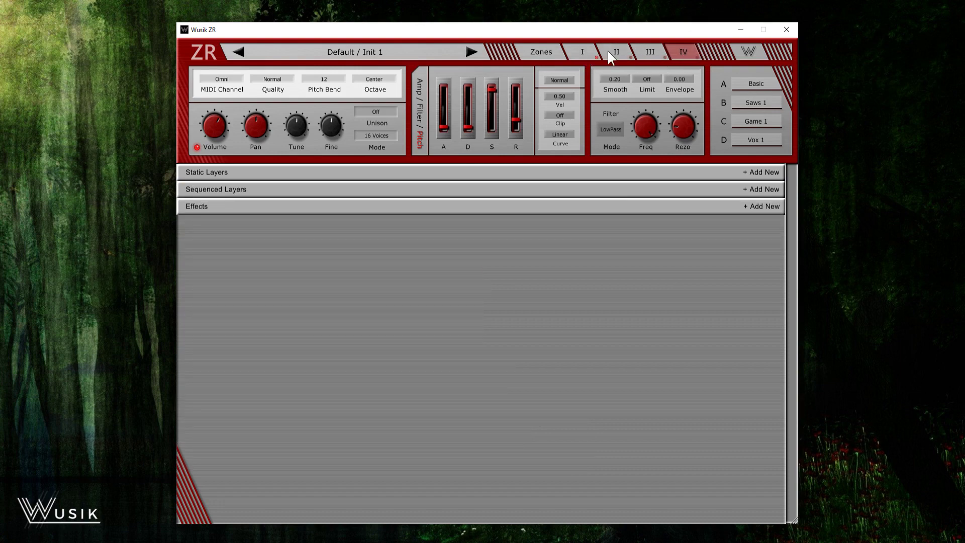
click(581, 54)
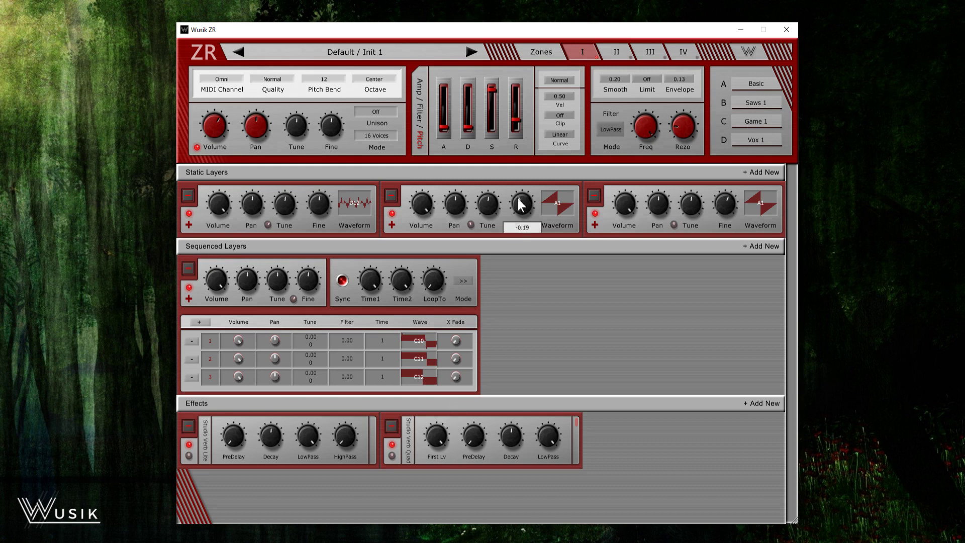
Add a new static layer to zone II
click(615, 52)
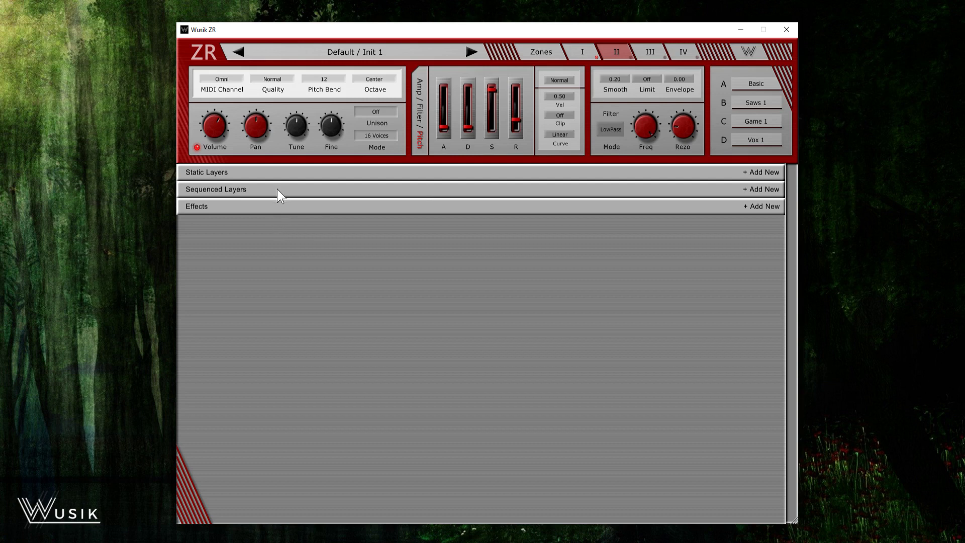
click(302, 171)
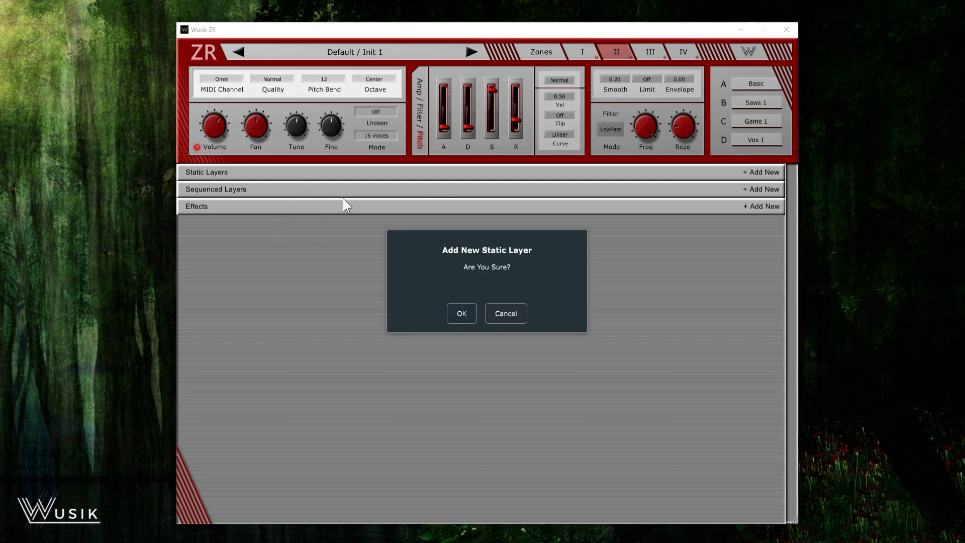
click(462, 313)
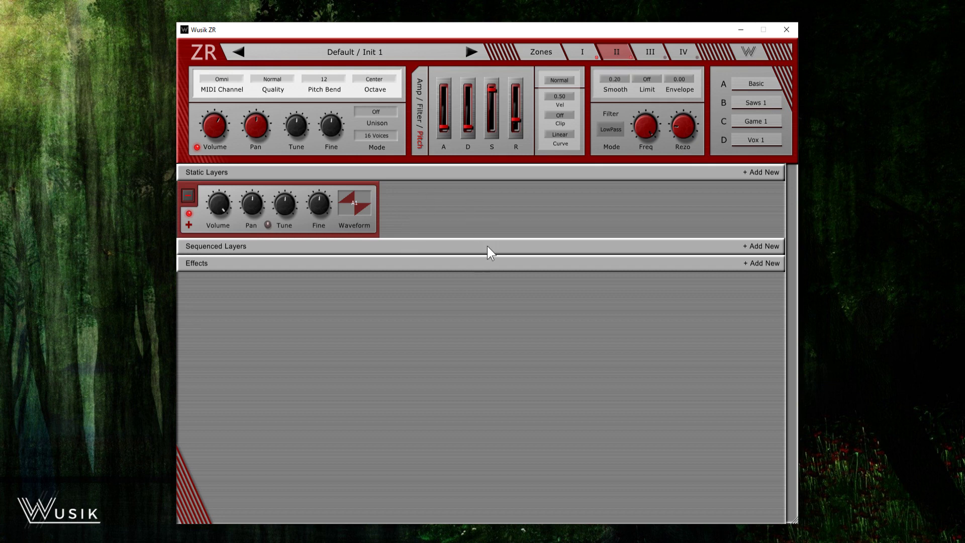
Compare zones I, II and III, check zone III's envelope sliders, and return to zone I
click(583, 52)
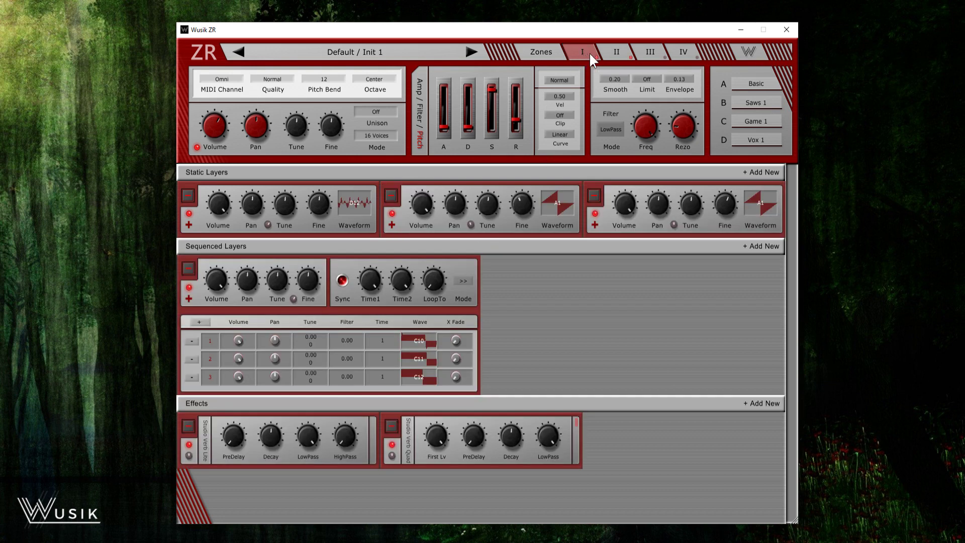
click(623, 53)
click(657, 57)
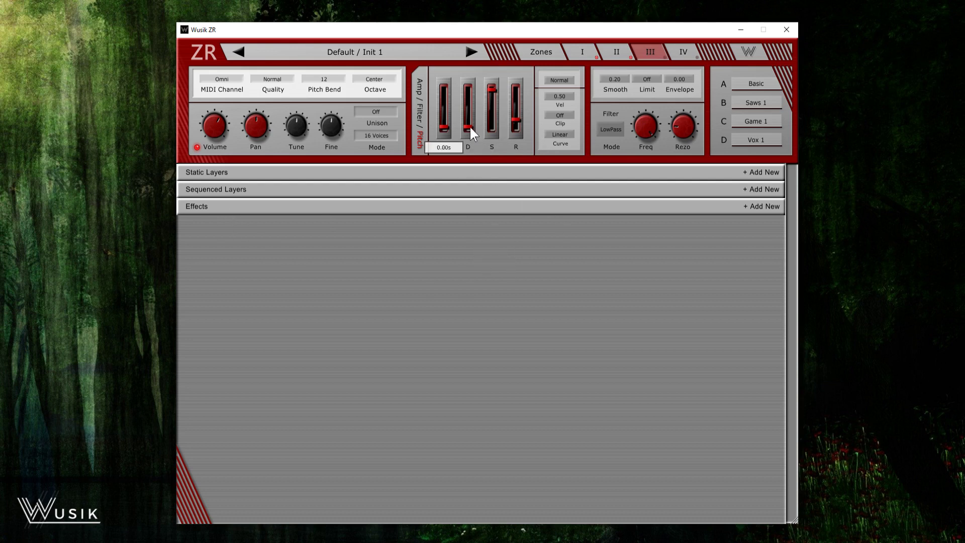
mouse_move(494, 132)
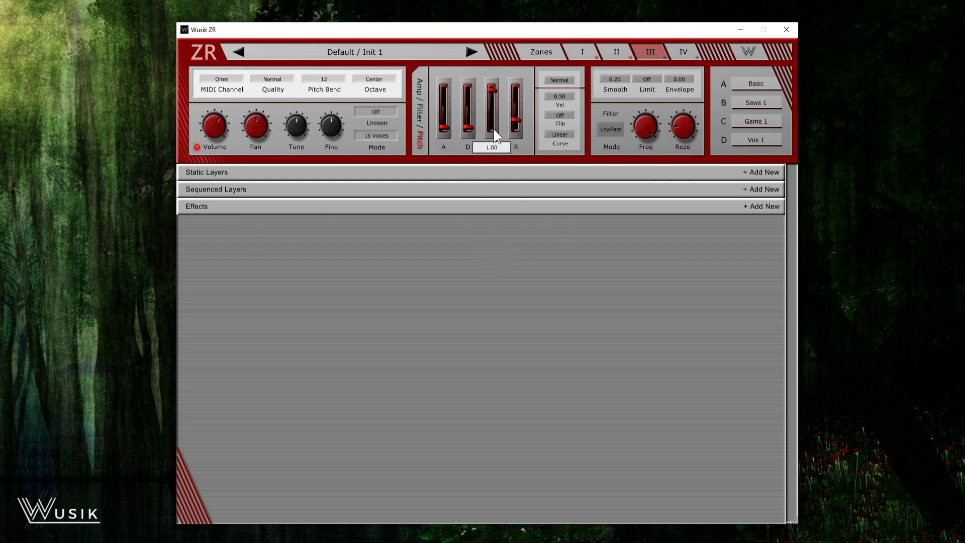
click(590, 53)
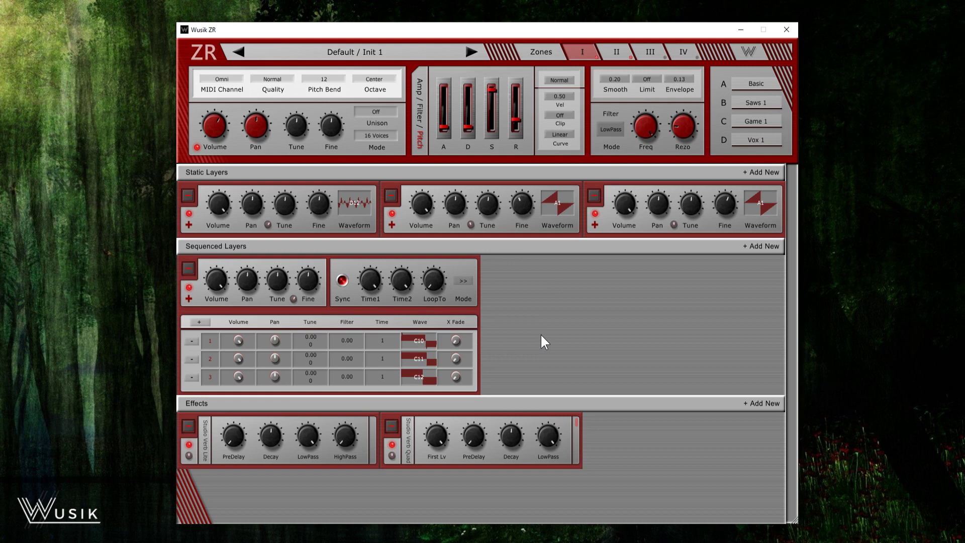
Review the MIDI Channel and Quality options of zone I without changing them
click(226, 79)
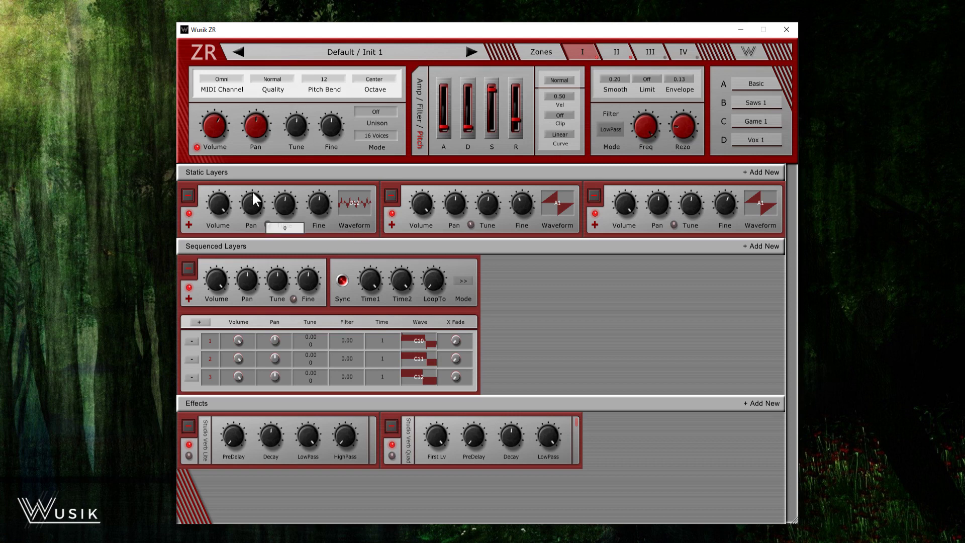
click(274, 80)
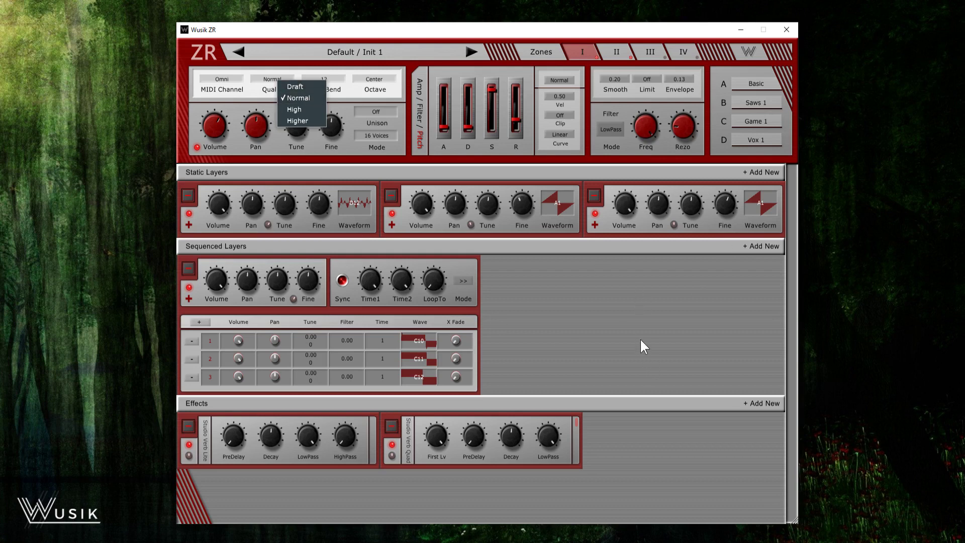
click(620, 338)
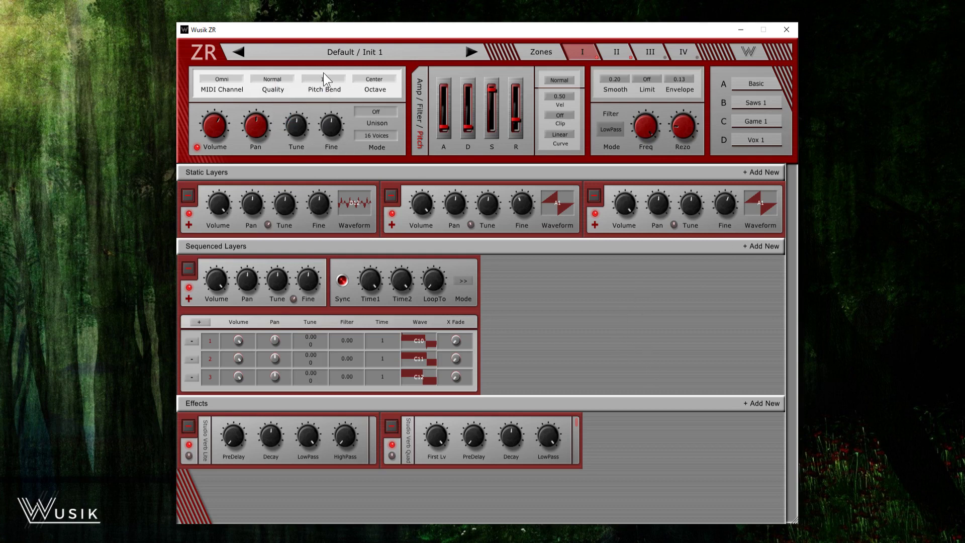
Set Pitch Bend to 1 and review the Octave, voice Mode and Unison settings
drag(328, 88, 339, 154)
drag(391, 29, 362, 164)
click(387, 137)
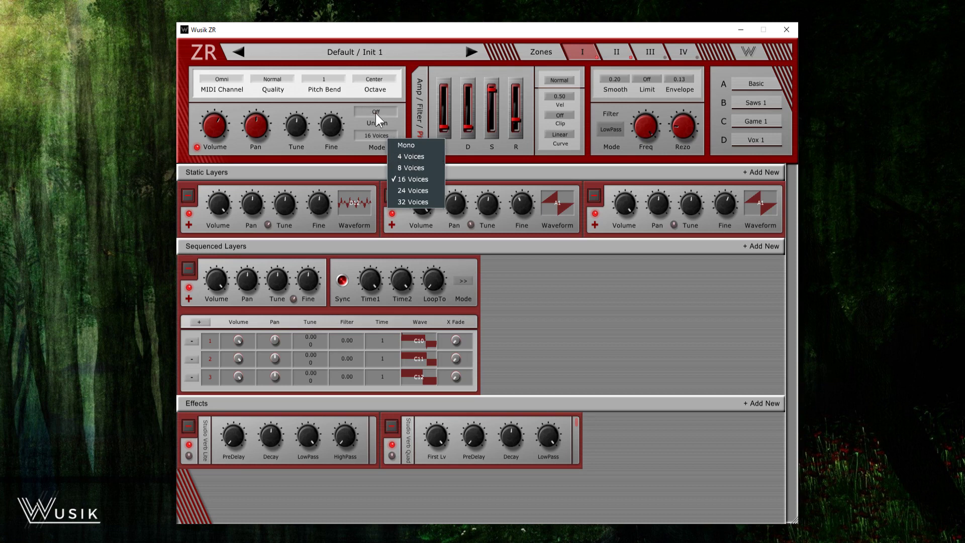
drag(377, 109, 382, 108)
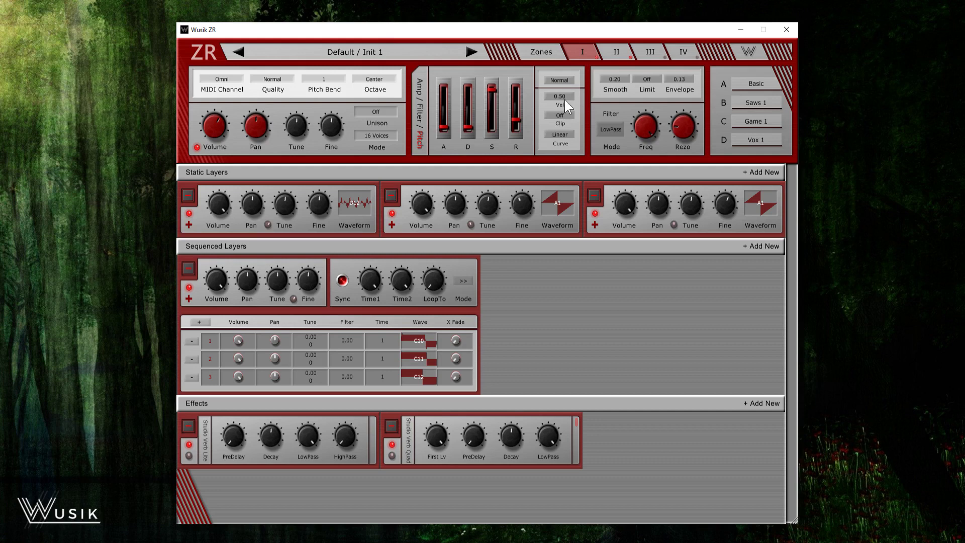
Set the pitch envelope's mode to Looped and check its attack, decay, sustain and release sliders
mouse_move(525, 106)
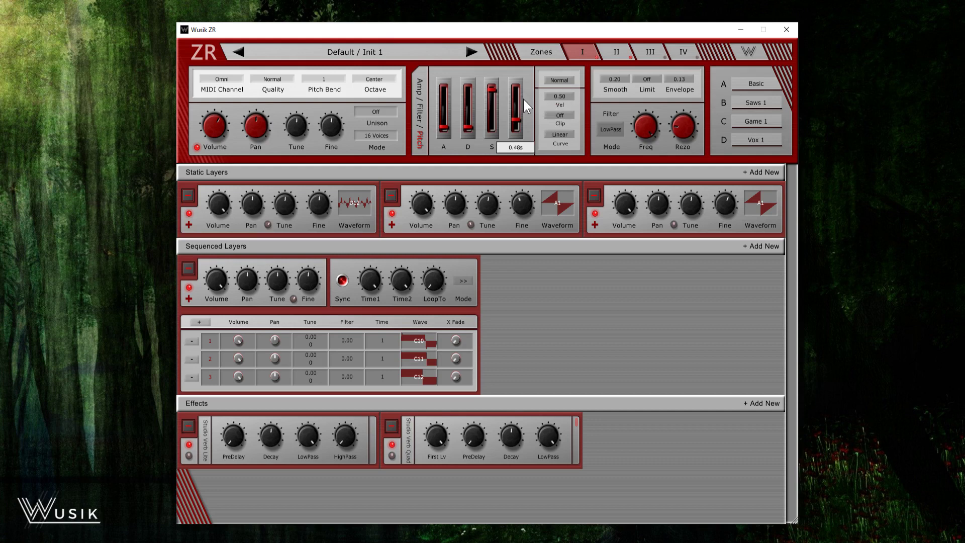
click(565, 81)
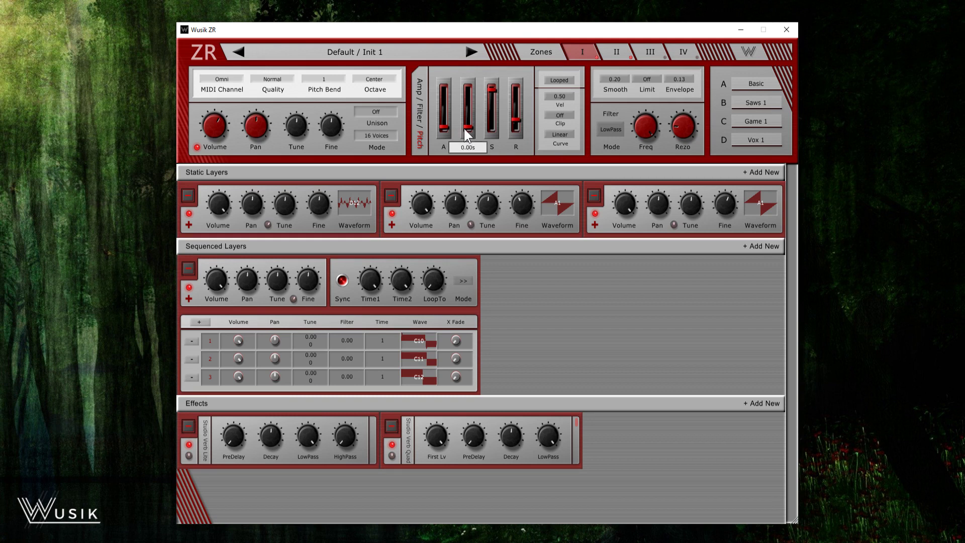
mouse_move(447, 108)
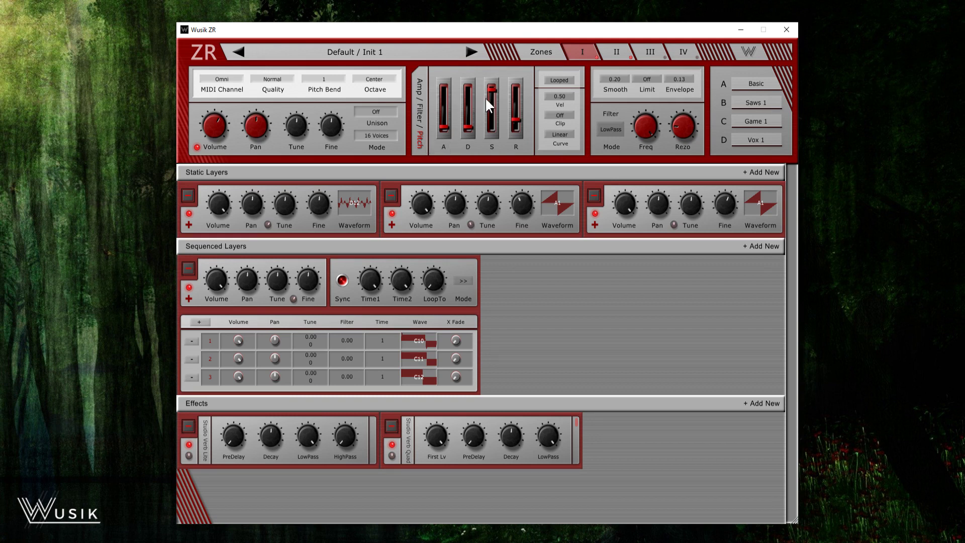
mouse_move(496, 106)
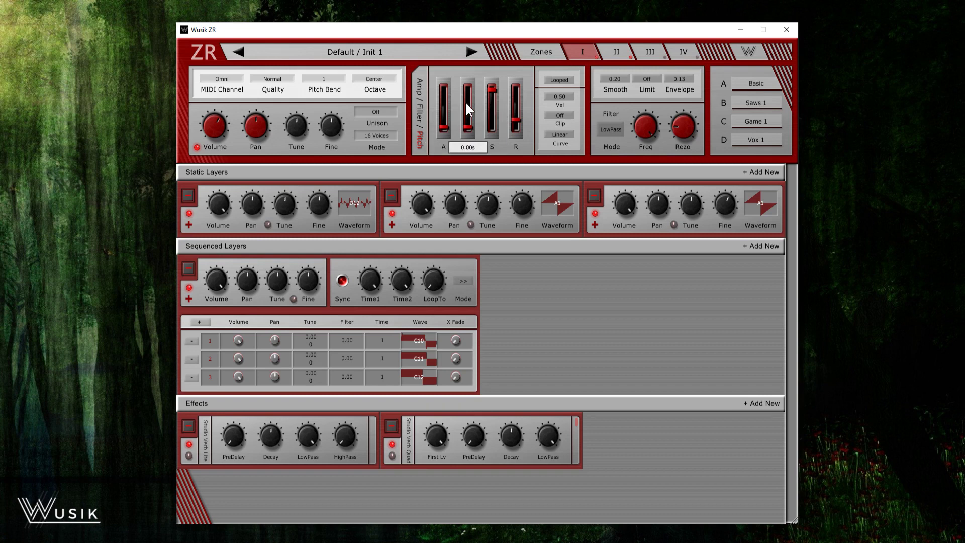
Try adjusting the pitch envelope's Clip in zone I, and load the Default / Init 2 preset
mouse_move(497, 124)
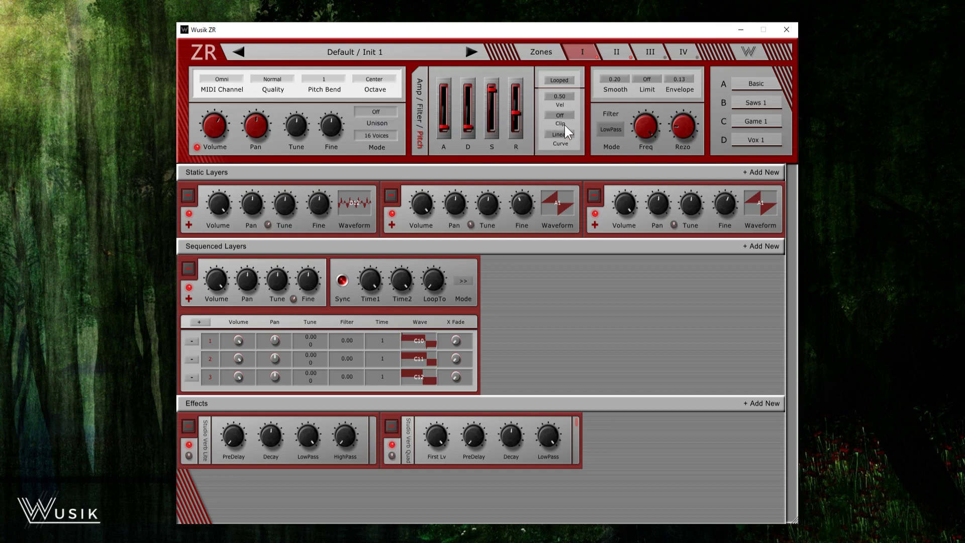
drag(567, 124, 596, 6)
click(471, 52)
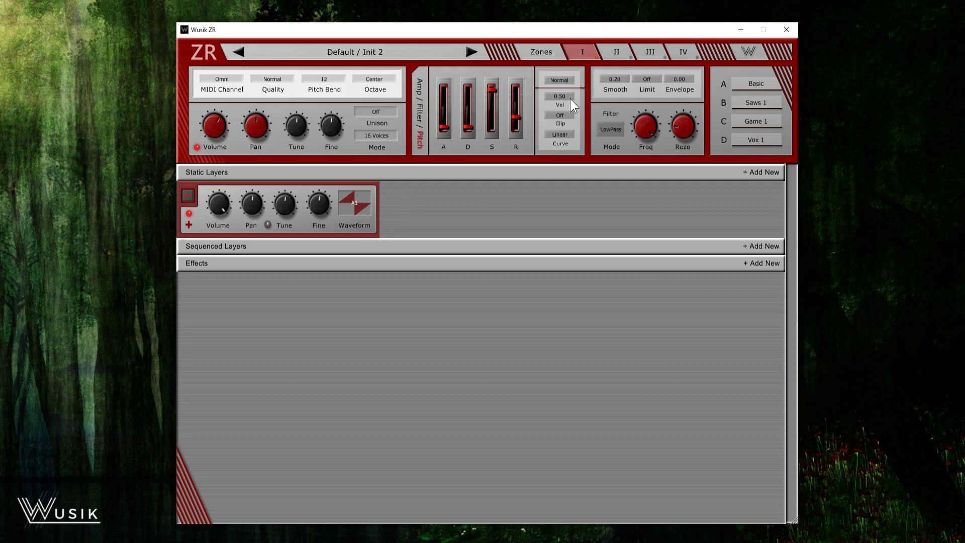
Set Clip to 1.00 for both the pitch and amp envelopes, with the amp release at about 0.74 s
click(569, 115)
click(420, 83)
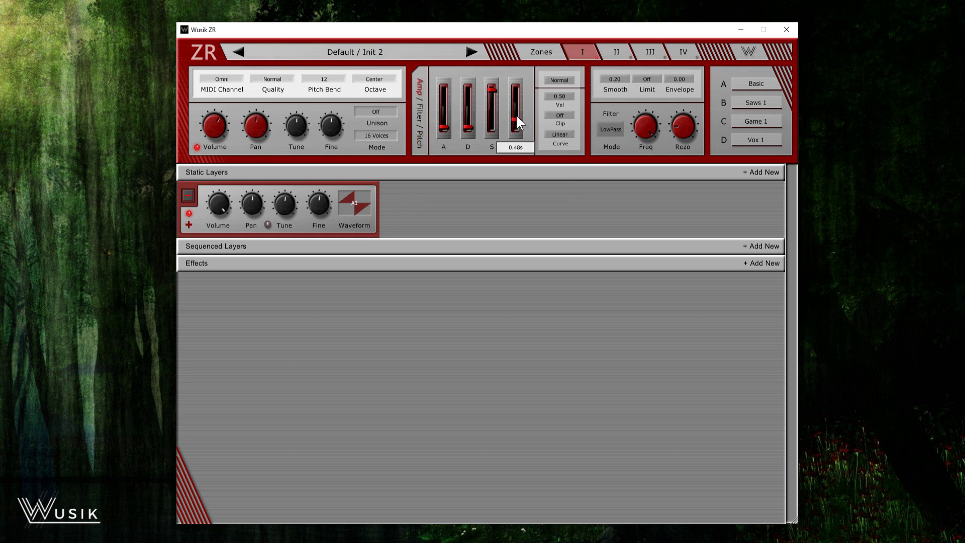
drag(516, 114, 521, 112)
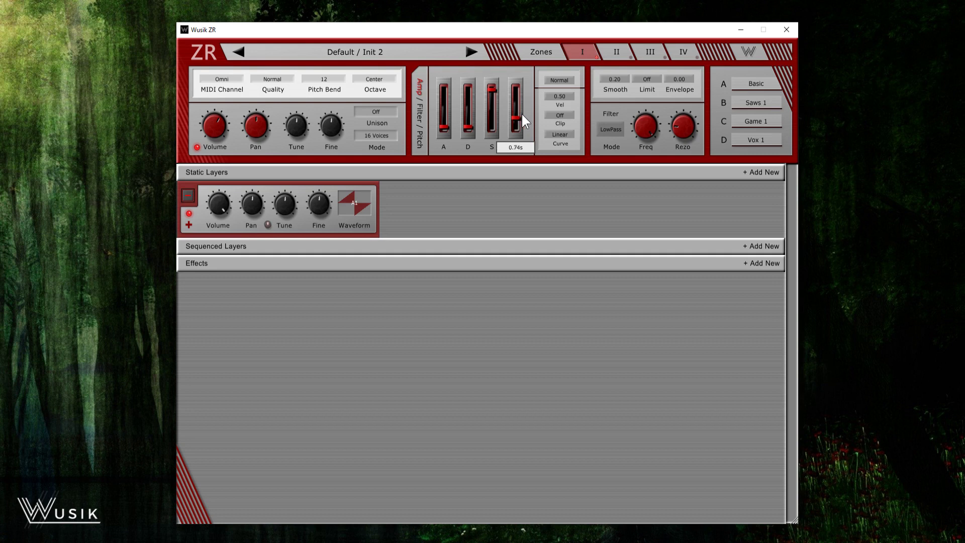
click(571, 115)
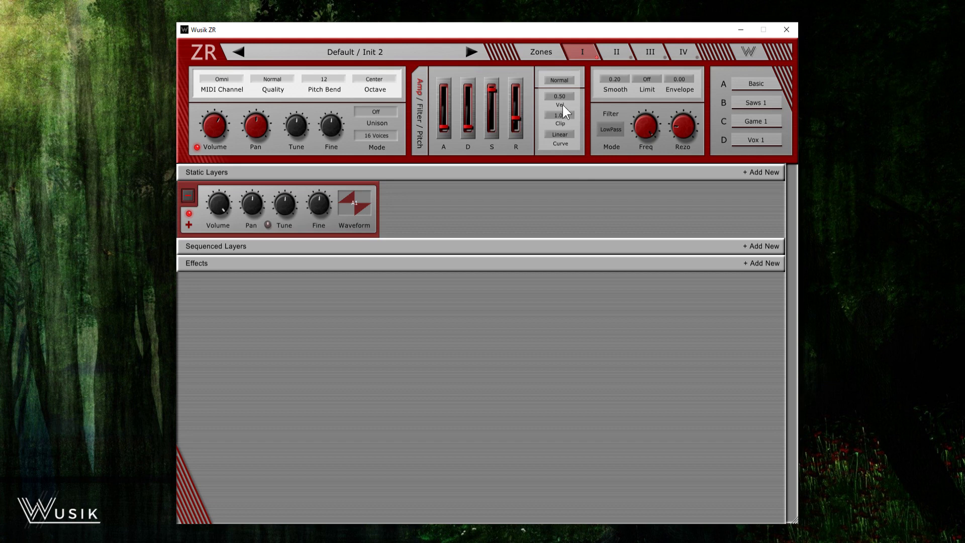
Review the available filter Mode types without changing the selected LowPass mode
mouse_move(468, 120)
click(604, 132)
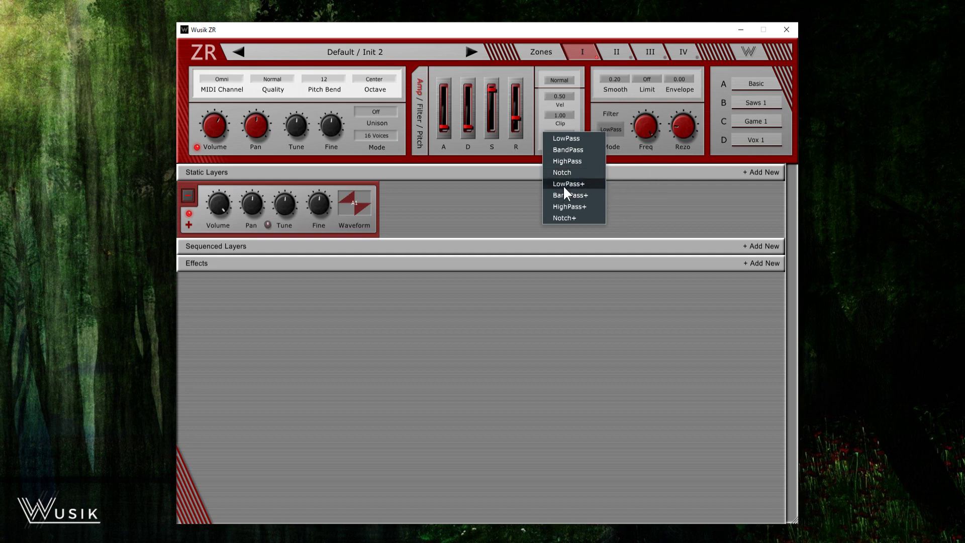
click(667, 149)
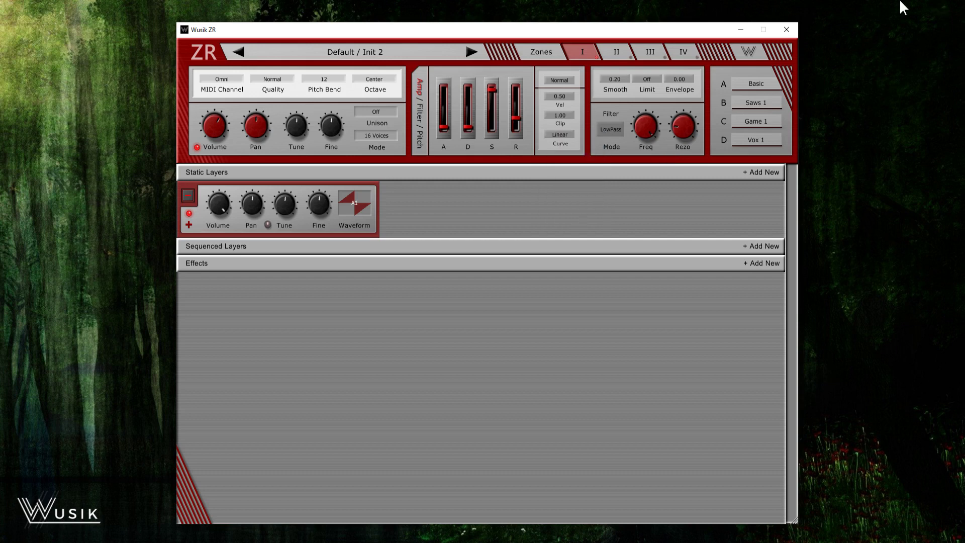
click(603, 128)
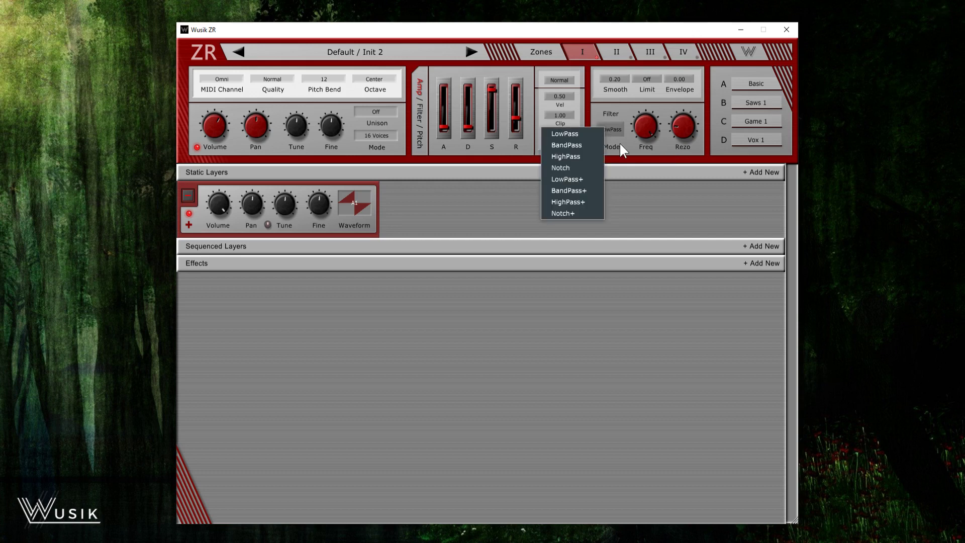
click(664, 152)
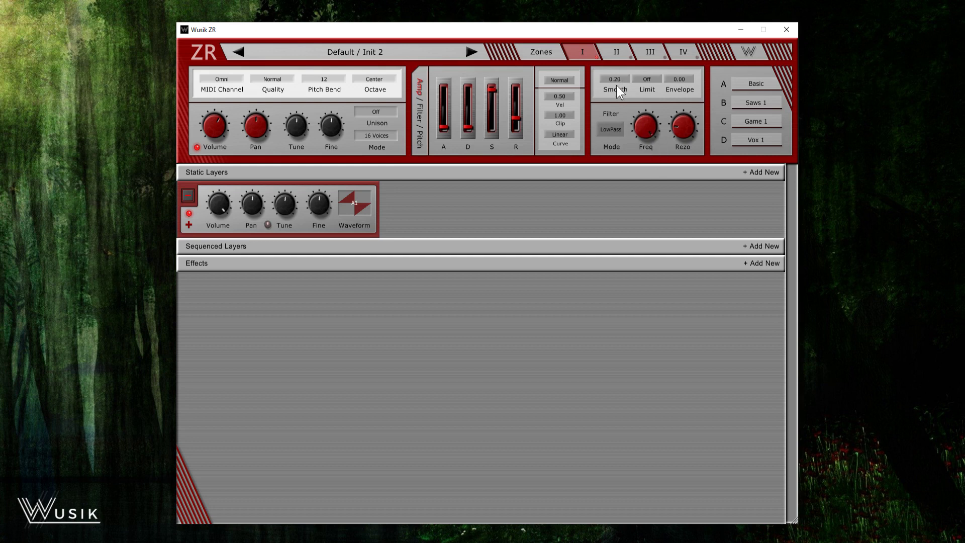
Set the filter's Smooth to 1.00, Limit to 1.00 and Envelope to -1.00
drag(619, 81, 578, 3)
mouse_move(659, 107)
drag(691, 78, 702, 152)
mouse_move(661, 43)
mouse_down()
mouse_move(685, 7)
mouse_move(653, 50)
mouse_up()
drag(658, 67, 659, 59)
Compare the filter envelope with the pitch envelope, ending on the pitch envelope
click(420, 110)
click(421, 135)
click(424, 113)
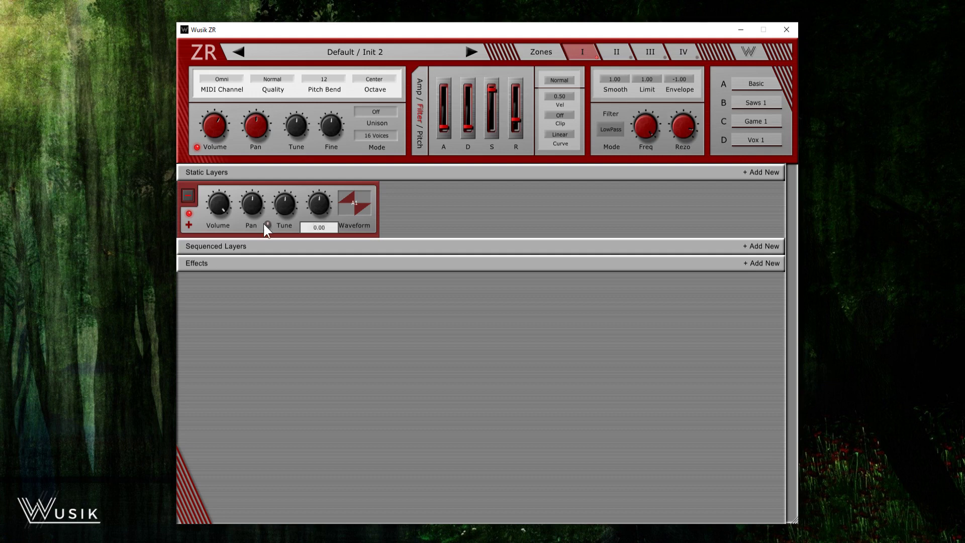
click(418, 137)
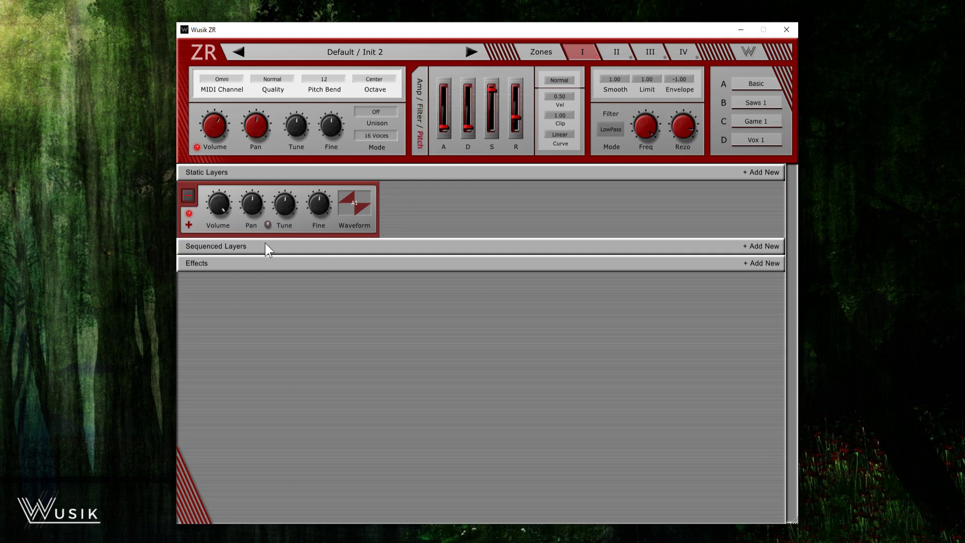
Add two more static layers beside the existing one in zone I
click(390, 172)
key(Return)
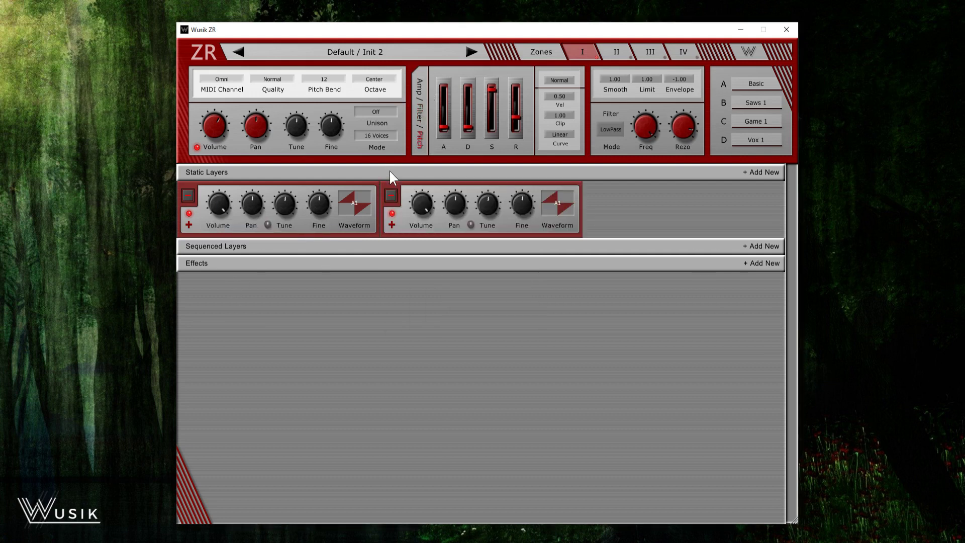
click(385, 174)
key(Return)
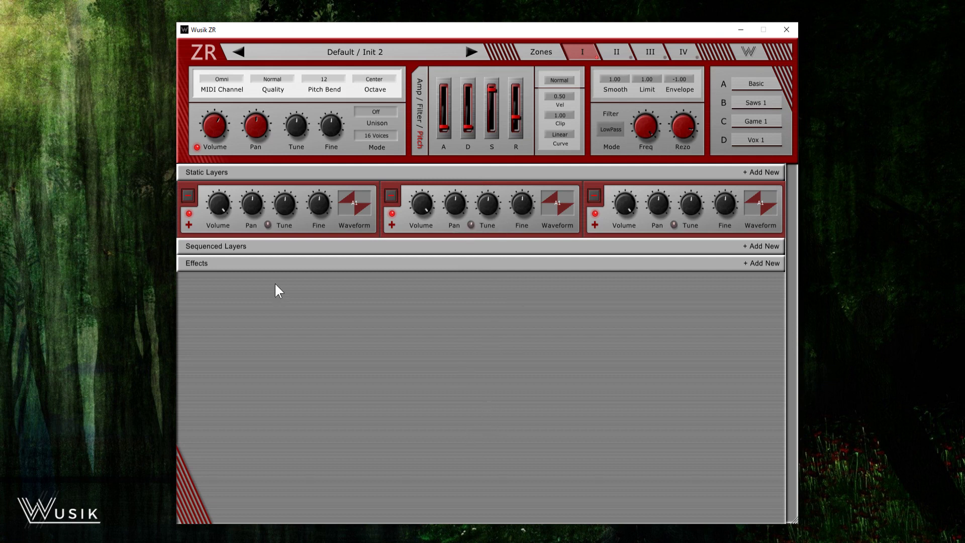
Add a Studio Verb Quad effect and look through its parameter knobs
right_click(351, 268)
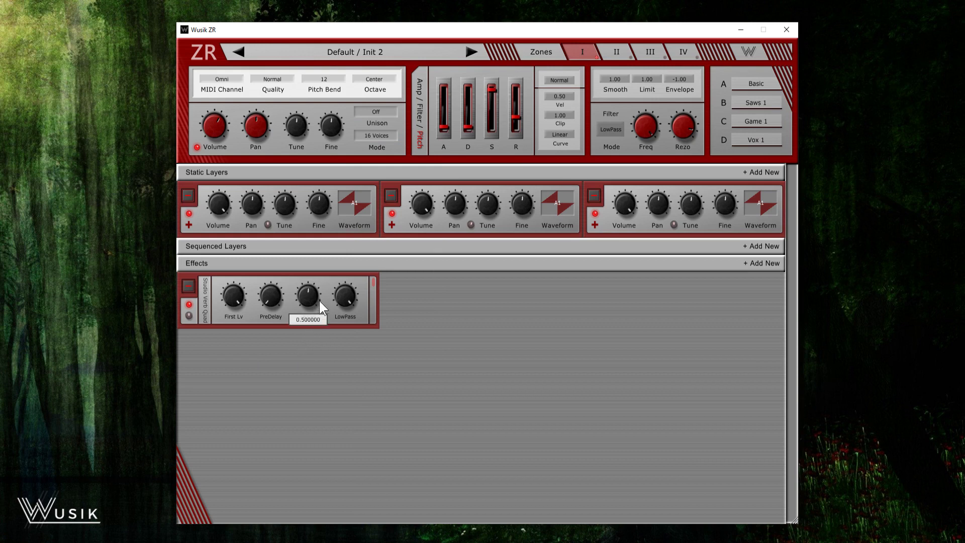
scroll(322, 300, down, 3)
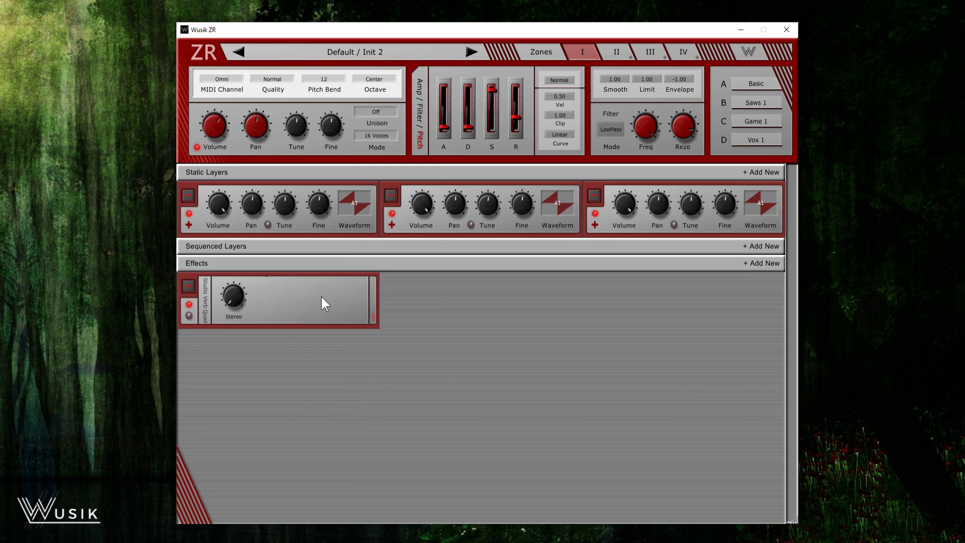
scroll(322, 295, up, 3)
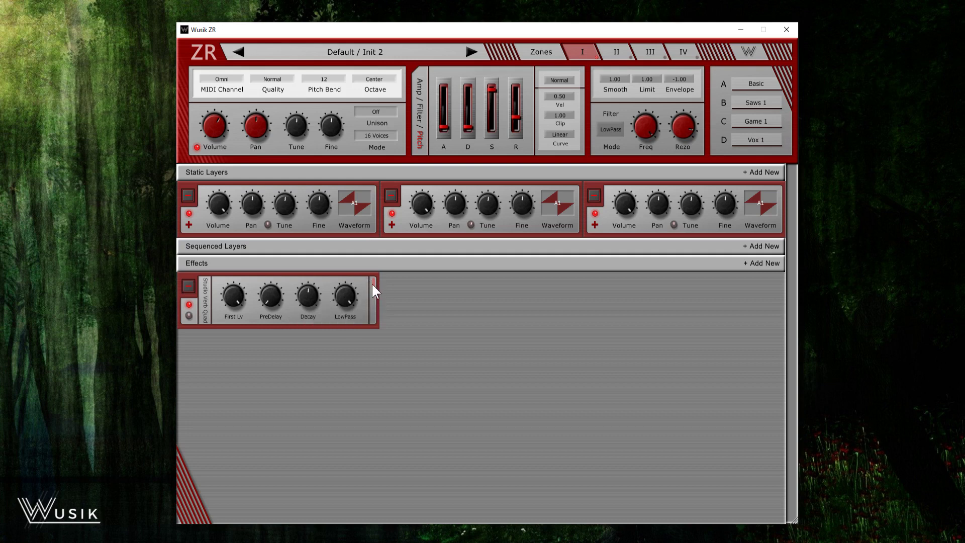
mouse_move(372, 282)
mouse_down()
mouse_move(375, 312)
mouse_move(378, 279)
mouse_up()
Examine the full set of Studio Verb Quad parameters, from First Lv to Stereo, and its Wet/Dry control
mouse_move(315, 303)
scroll(315, 302, up, 2)
scroll(313, 303, down, 3)
scroll(313, 304, up, 3)
scroll(292, 299, down, 2)
scroll(334, 296, down, 1)
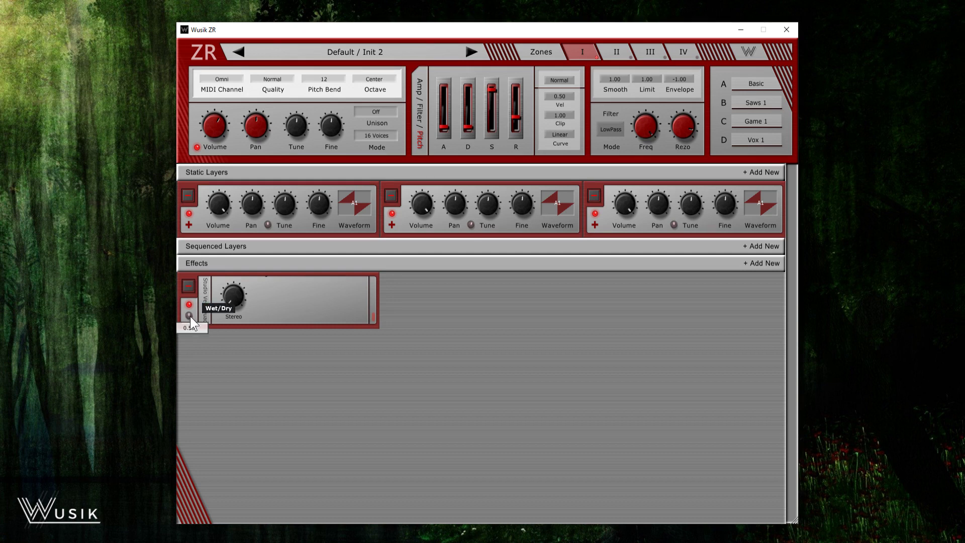
scroll(297, 305, up, 3)
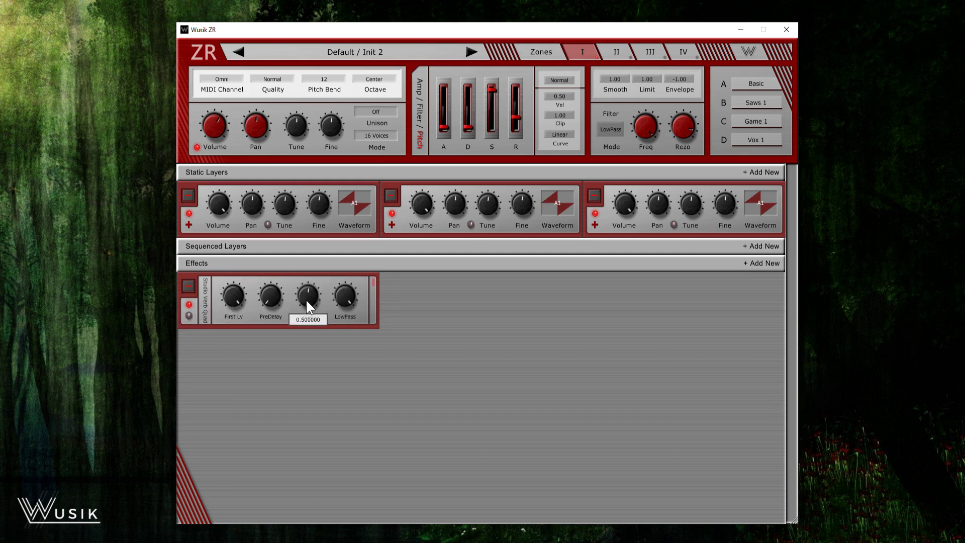
scroll(271, 317, down, 2)
scroll(290, 309, down, 1)
scroll(294, 312, up, 1)
mouse_move(285, 304)
scroll(344, 306, up, 1)
scroll(295, 309, up, 1)
scroll(311, 316, down, 2)
scroll(310, 313, up, 2)
Add two Reverb DX Light effects after the Studio Verb Quad effect
click(442, 261)
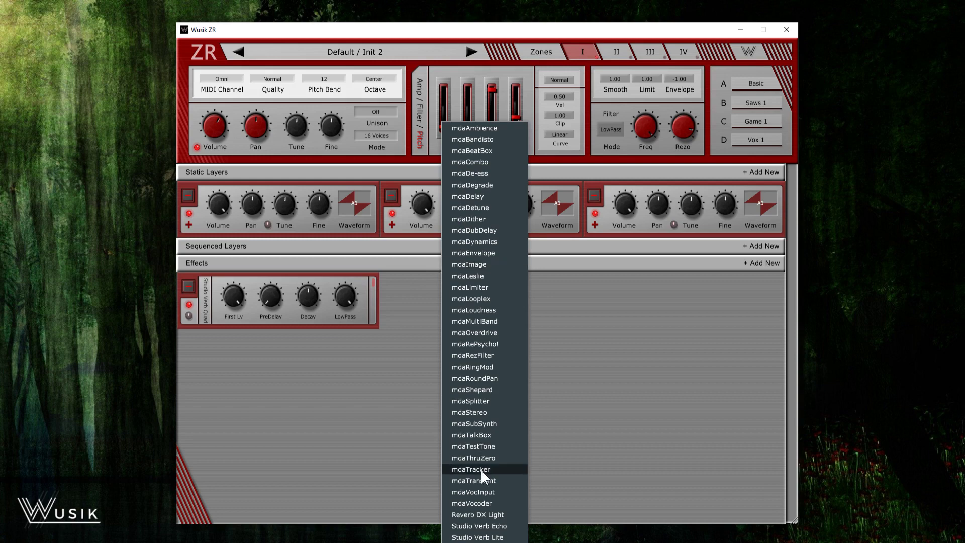
click(487, 514)
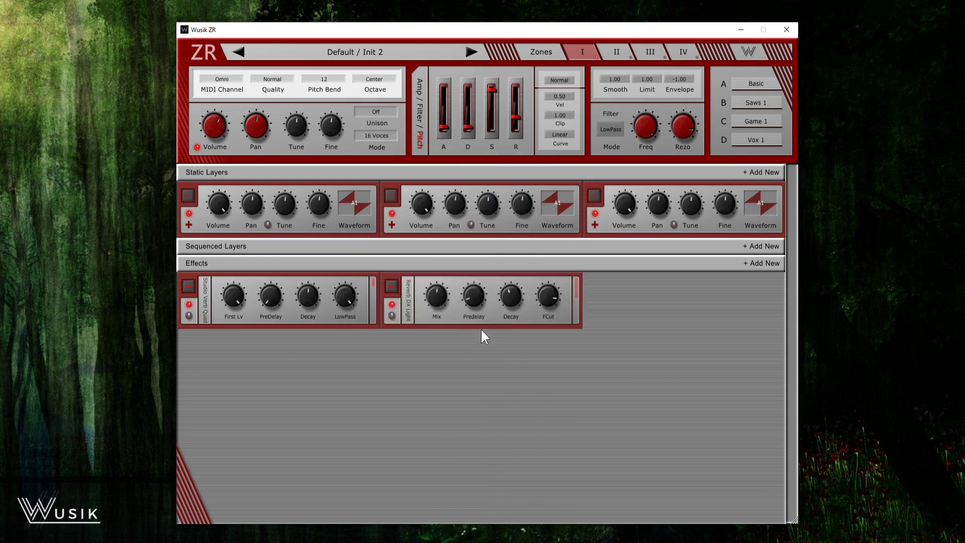
click(401, 266)
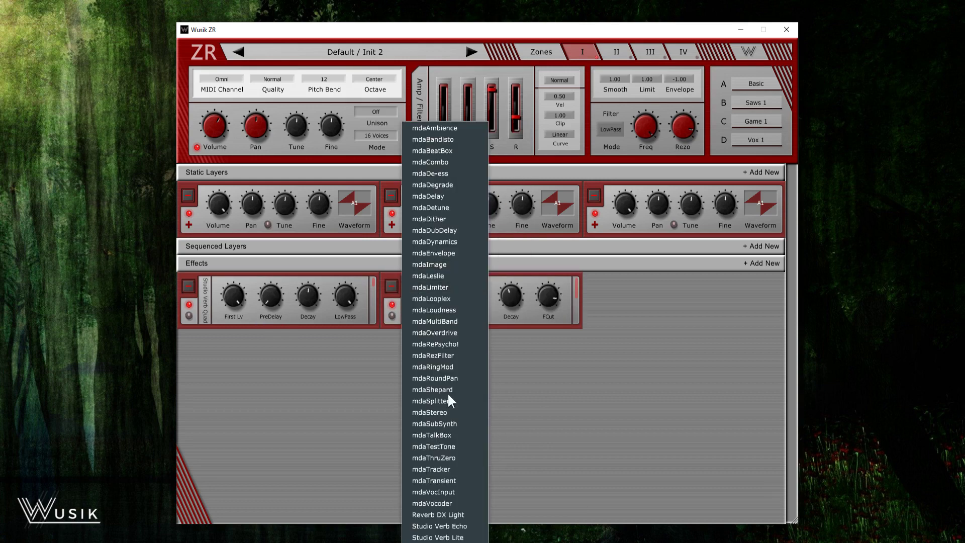
click(438, 514)
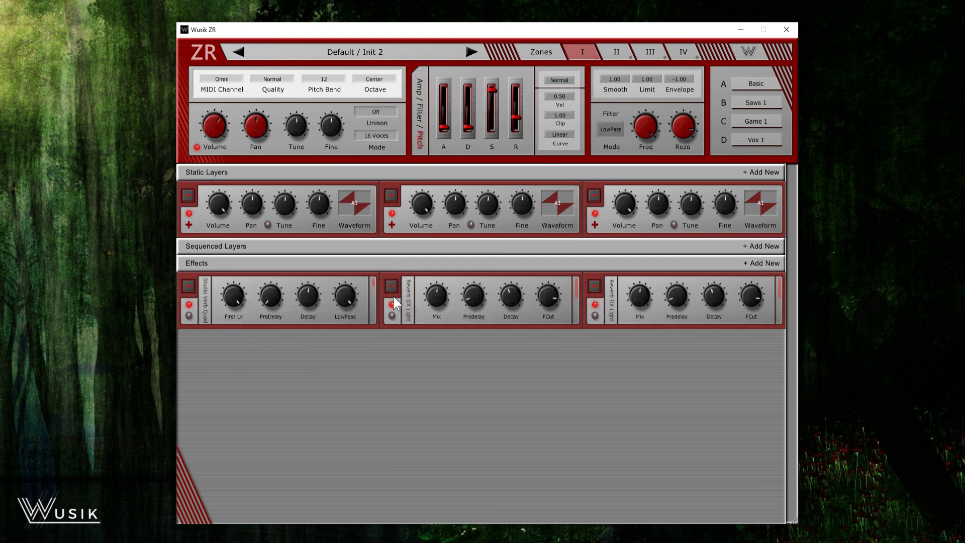
Review the first Reverb DX Light's built-in presets and move that effect to the start of the effects chain
click(409, 305)
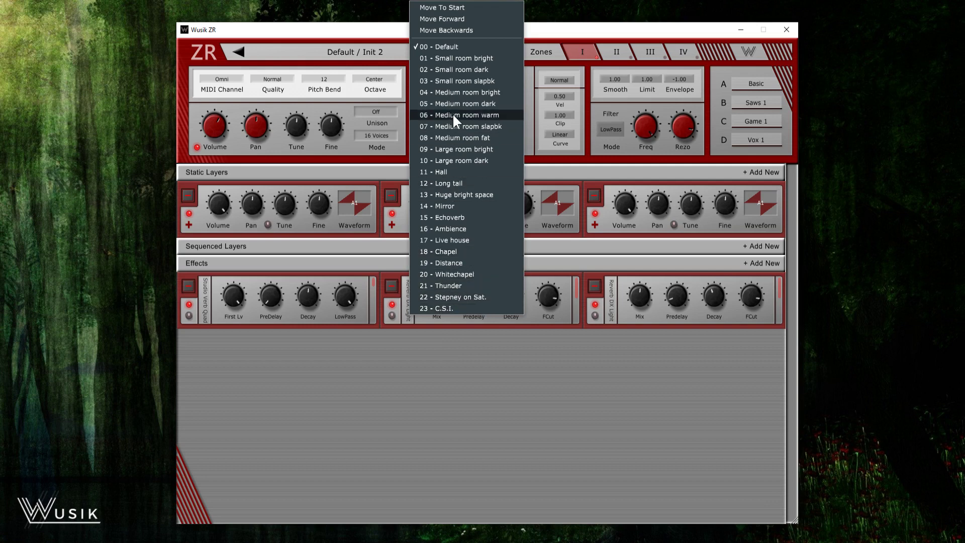
click(473, 8)
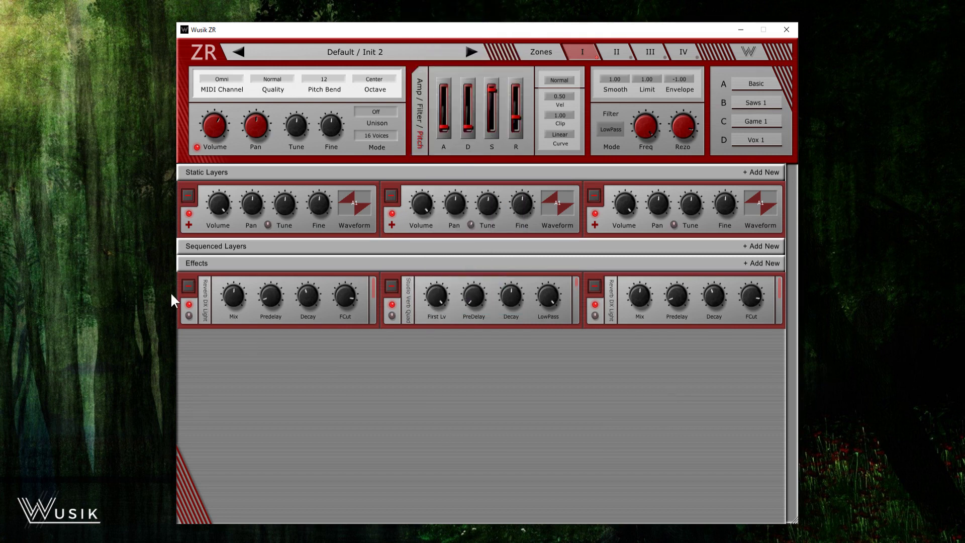
Review the Studio Verb Quad effect's move options, and cancel the request to add another static layer
click(405, 292)
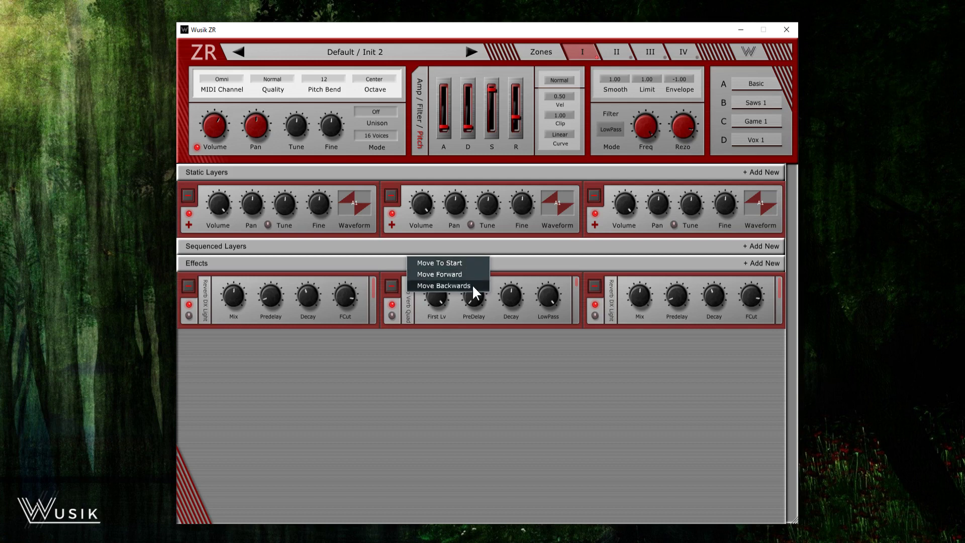
click(525, 169)
click(525, 169)
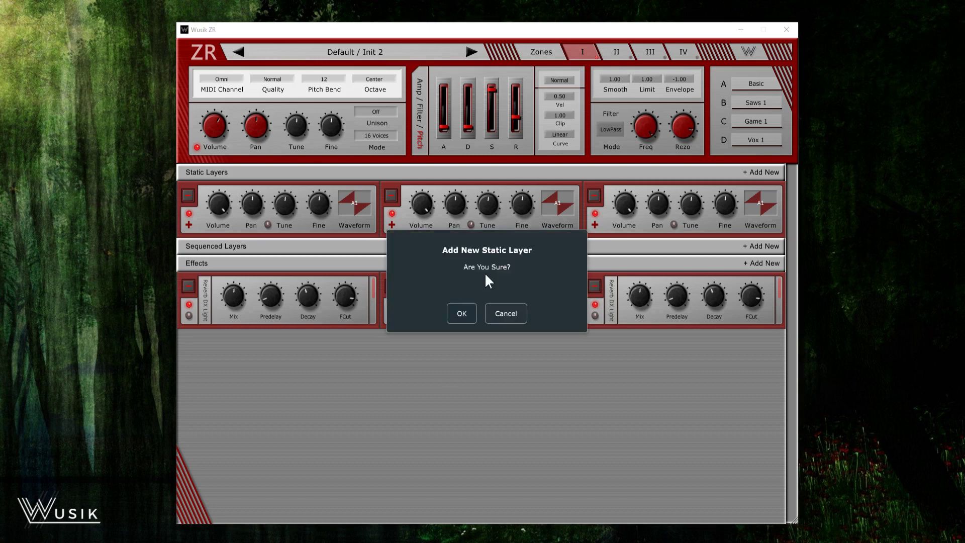
click(496, 322)
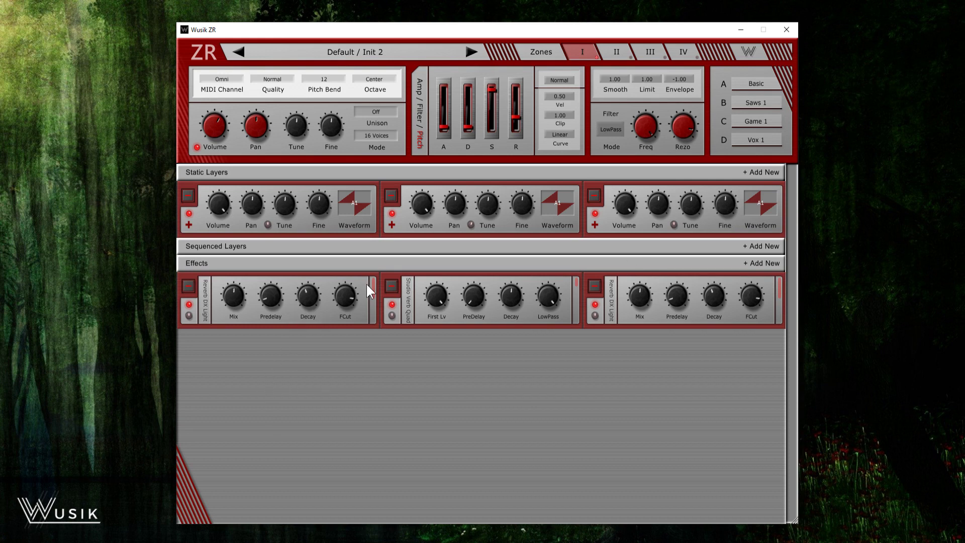
View the About Wusik ZR information and close it
mouse_move(475, 192)
click(747, 51)
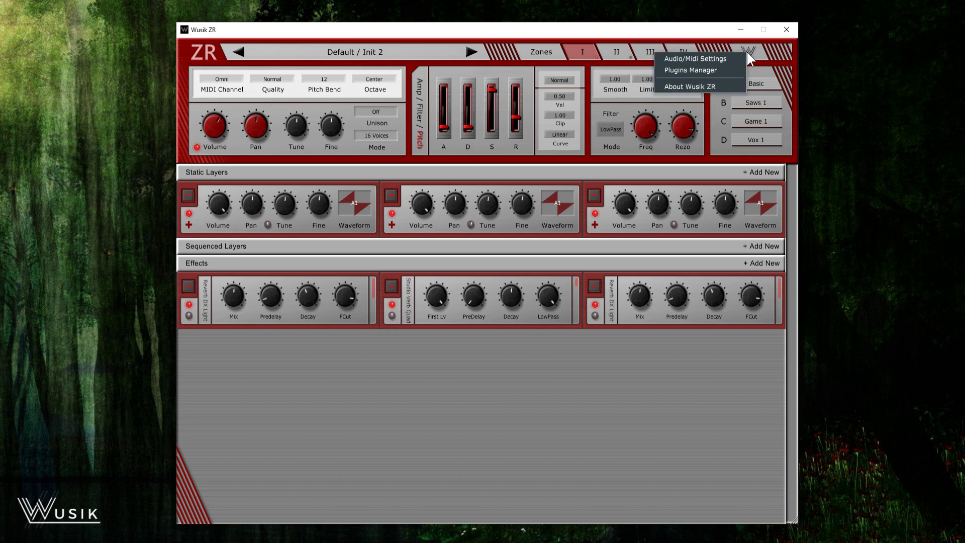
click(702, 84)
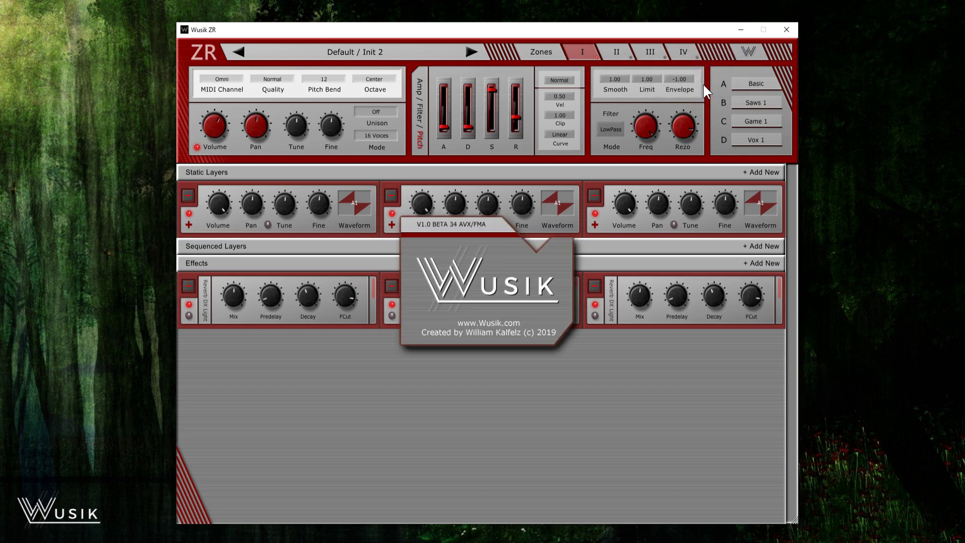
click(525, 303)
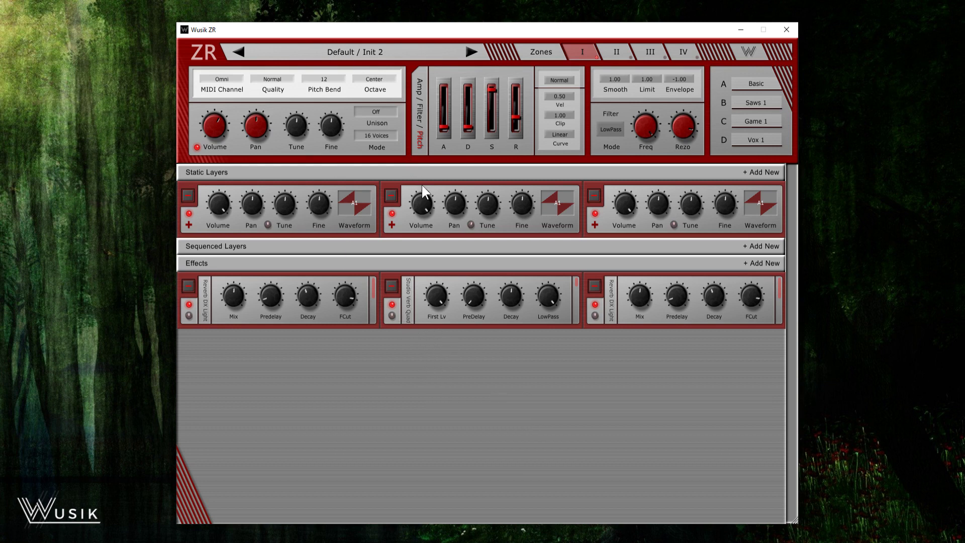
Check the First Lv knob's MIDI remote option, and assign CC# 1 to zone I's Volume knob before removing that assignment
mouse_move(442, 291)
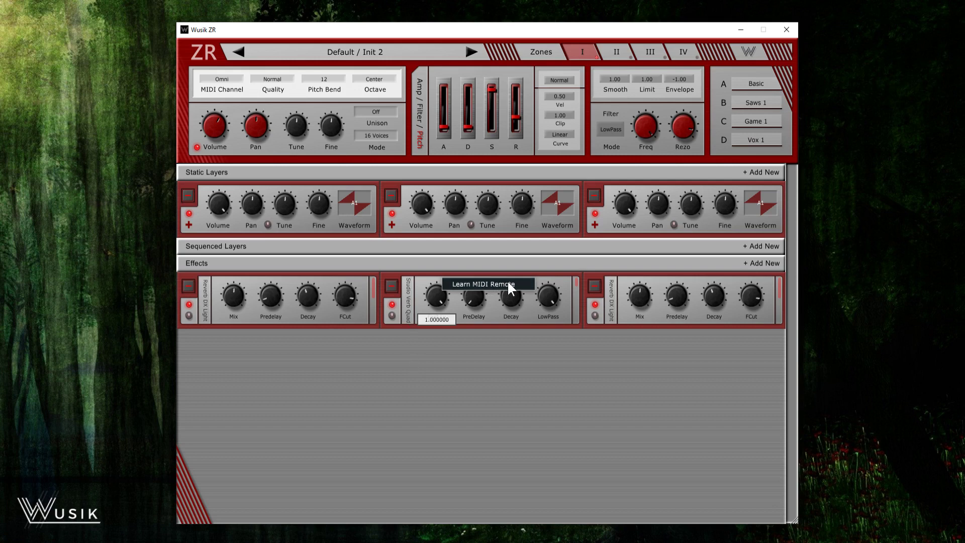
click(495, 351)
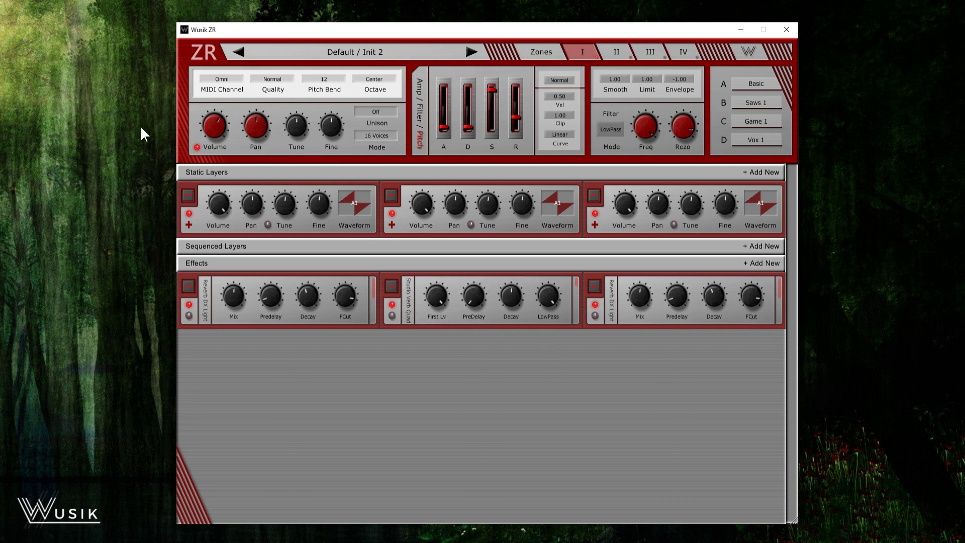
right_click(212, 128)
click(262, 138)
right_click(218, 122)
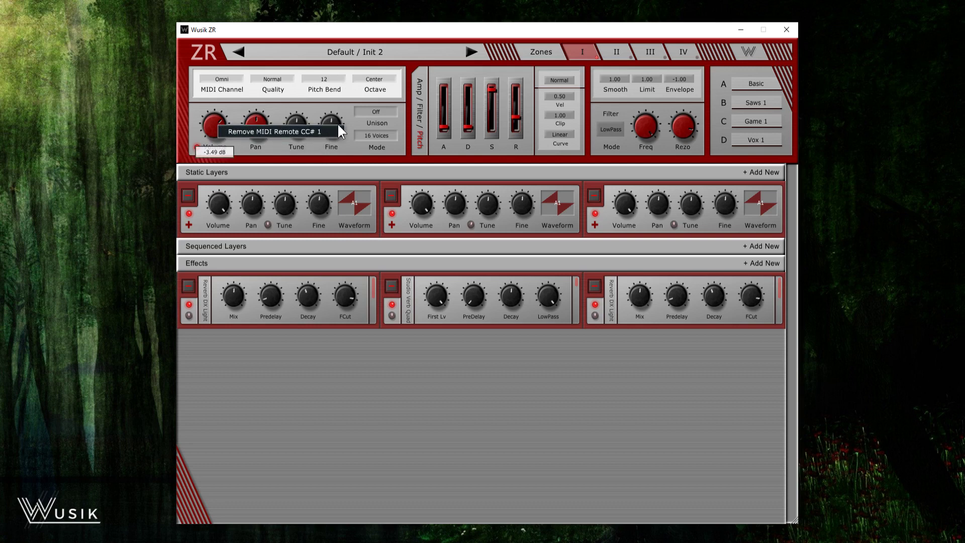
click(328, 132)
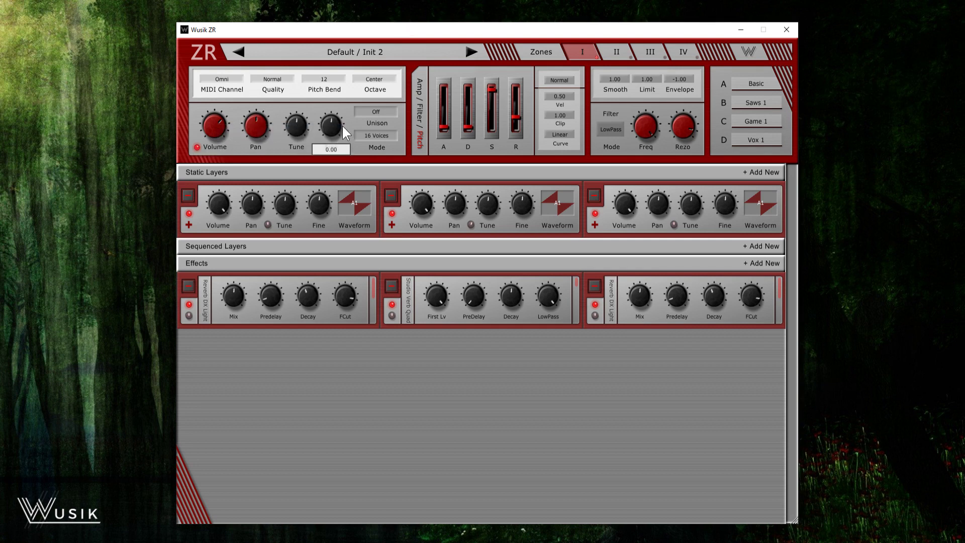
Start learning a MIDI remote for zone I's Fine knob
right_click(329, 126)
click(367, 135)
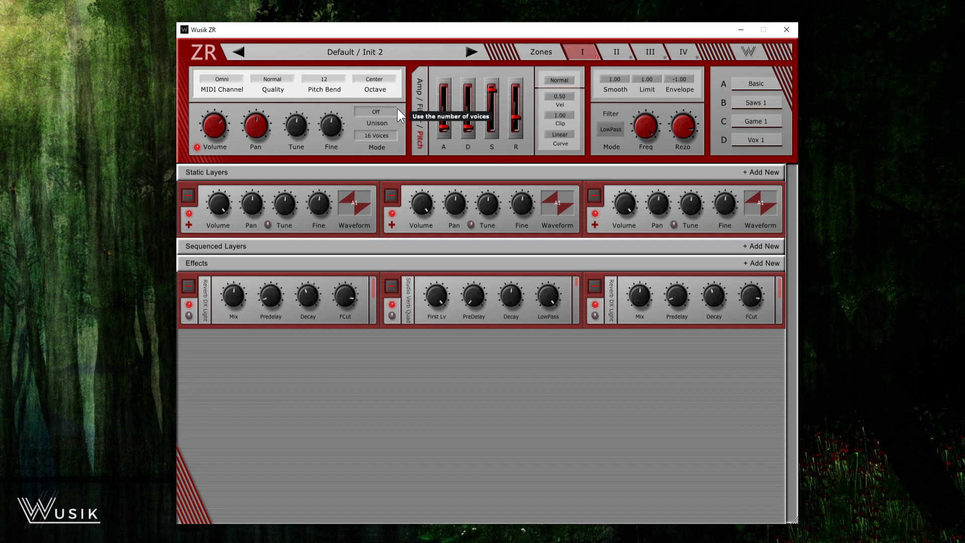
Remove the PBend remote from zone I's Fine knob, and check the MIDI remote option on the pitch envelope's A slider
right_click(335, 127)
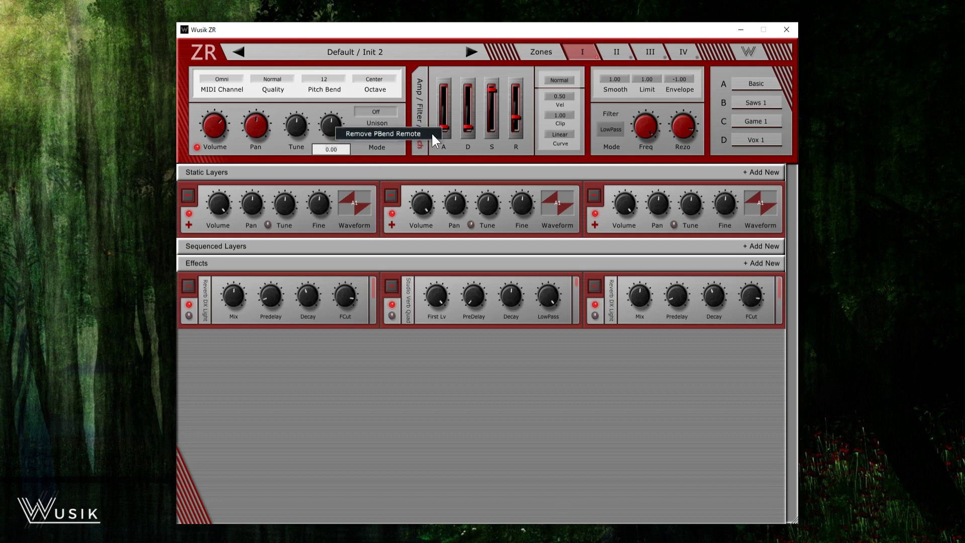
click(361, 134)
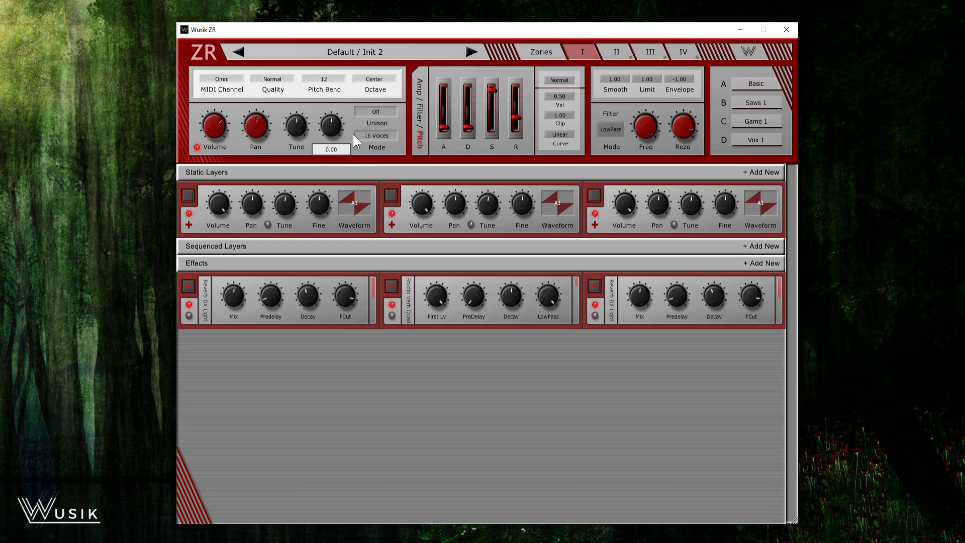
right_click(340, 130)
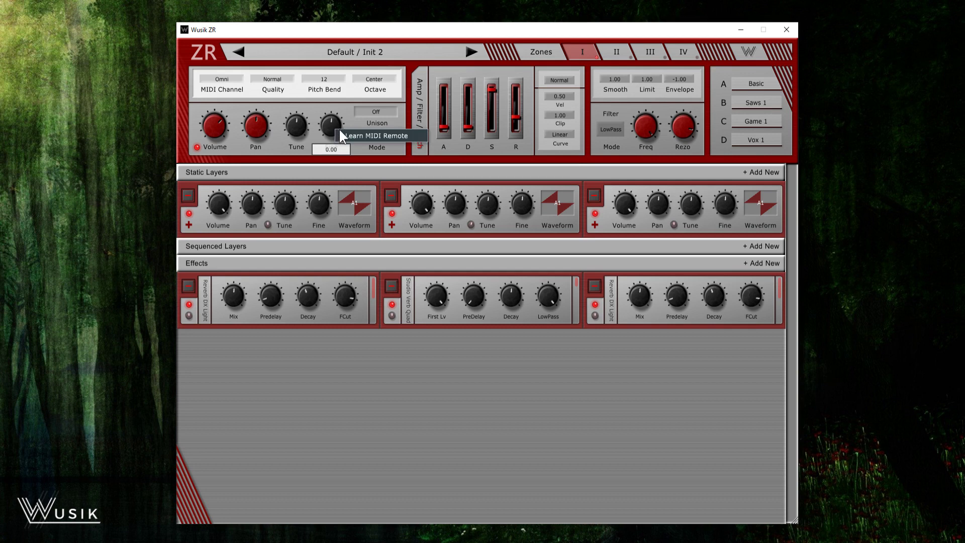
click(445, 65)
right_click(444, 105)
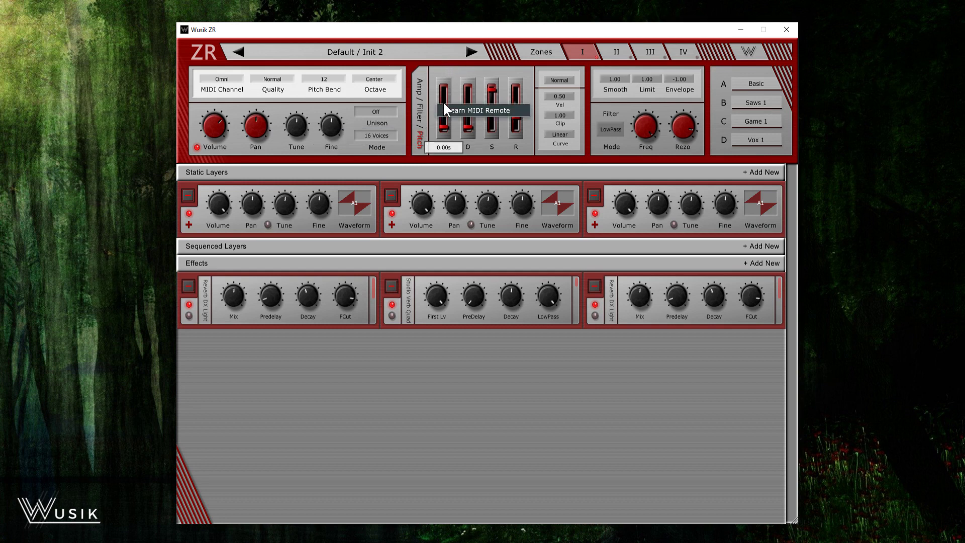
click(438, 72)
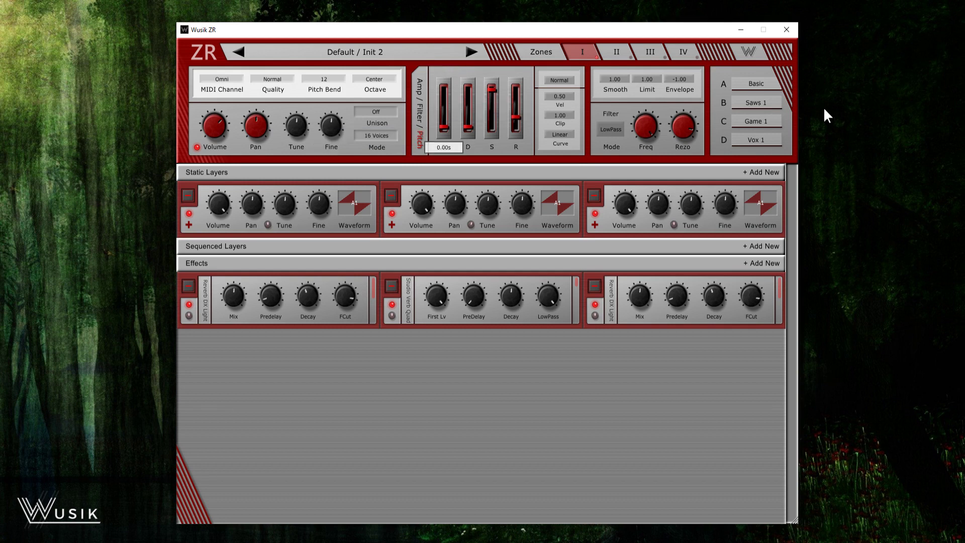
right_click(360, 204)
click(425, 174)
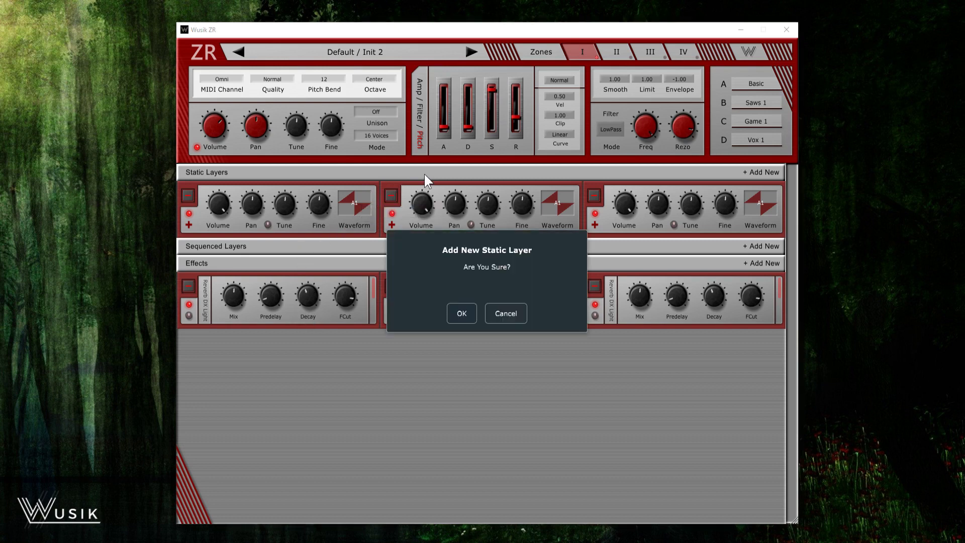
click(519, 315)
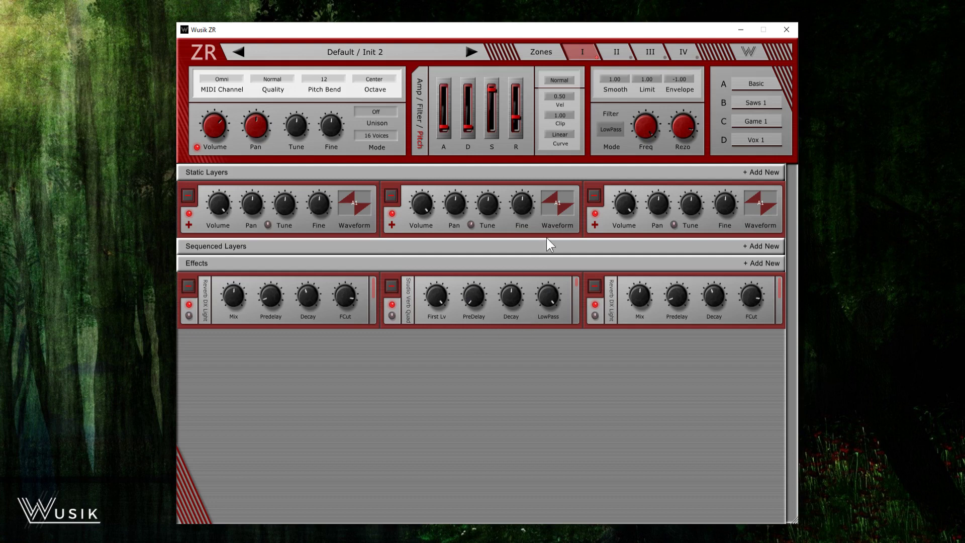
Open the Waveform Selector for zone I's first static layer
click(360, 201)
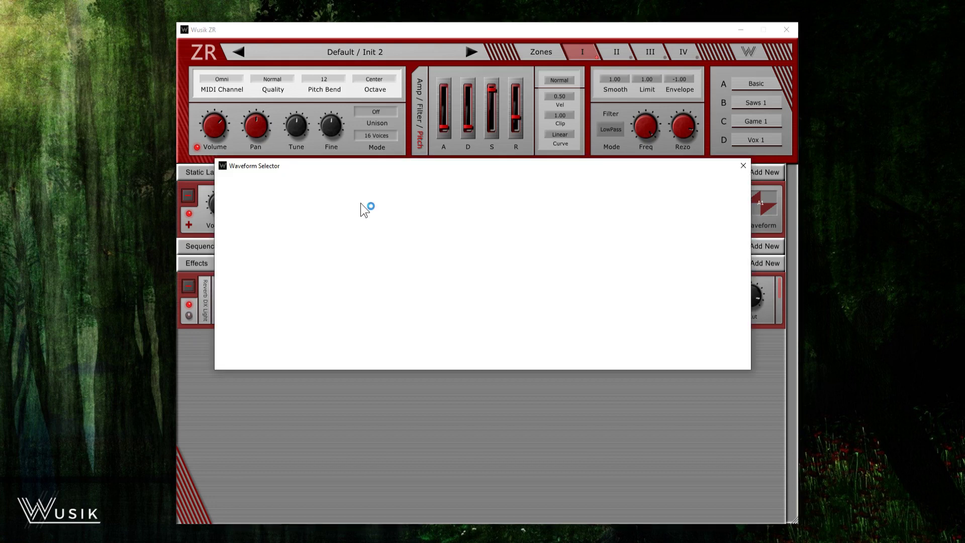